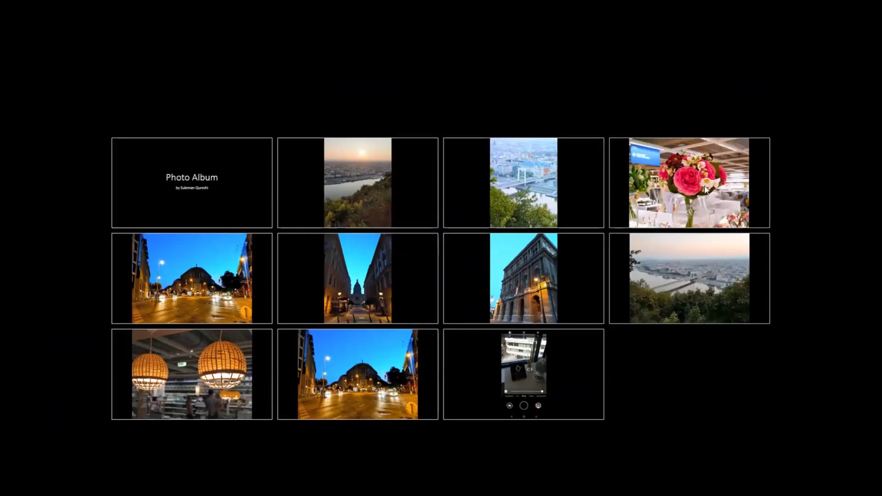
Preview the photo summary zoom by jumping to the flower, night-street and lamp photo tiles
click(706, 189)
click(815, 296)
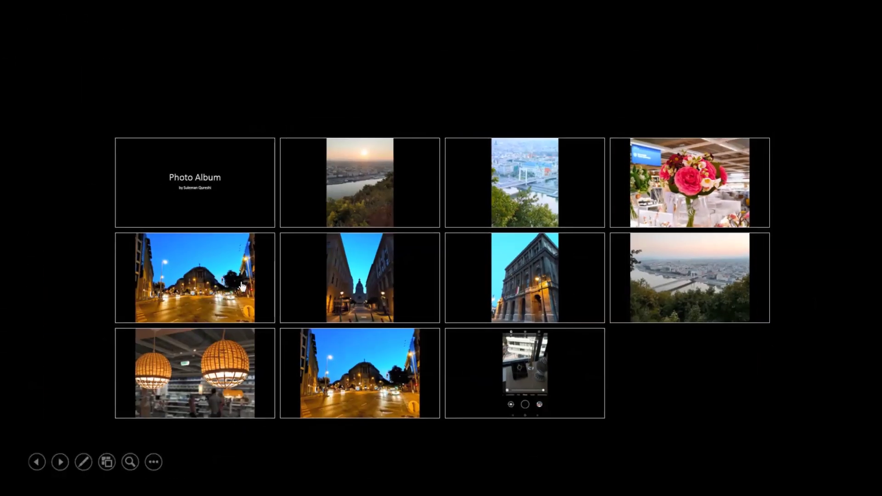
click(242, 287)
click(106, 233)
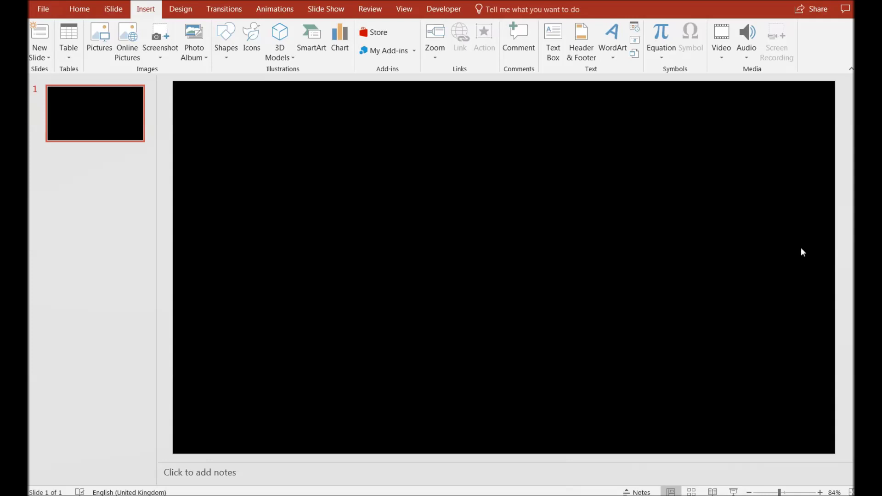
Create a new photo album from all the pictures in the Test PPT folder
click(204, 58)
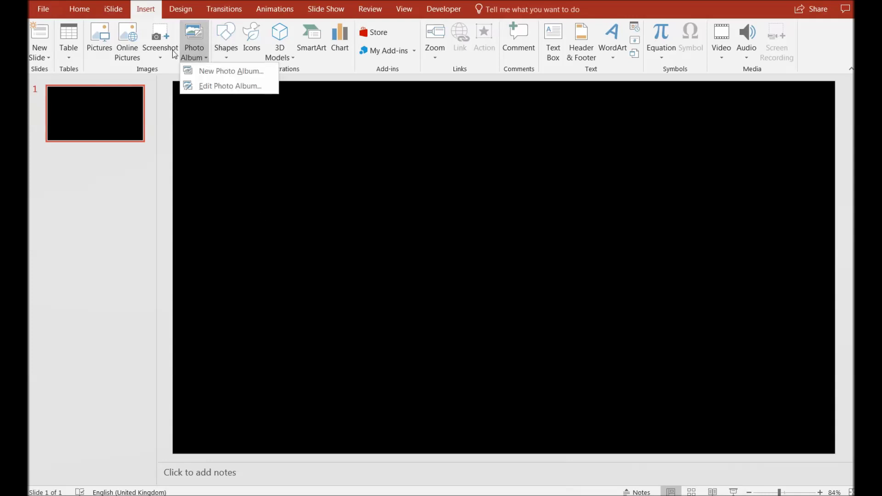
click(228, 73)
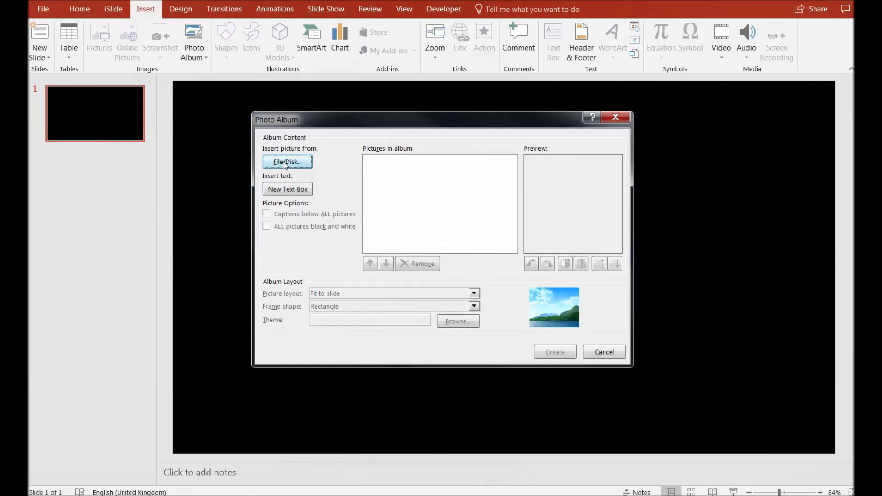
click(286, 162)
click(463, 234)
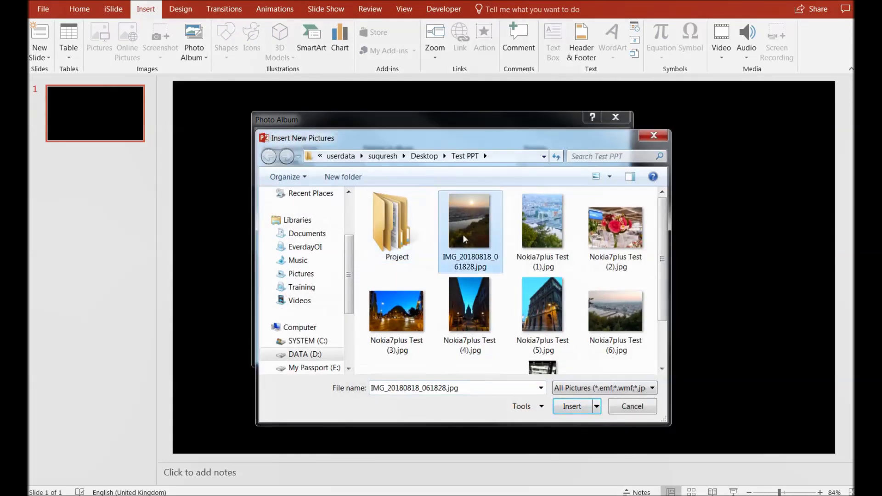
key(ctrl+a)
ctrl+click(415, 235)
click(572, 407)
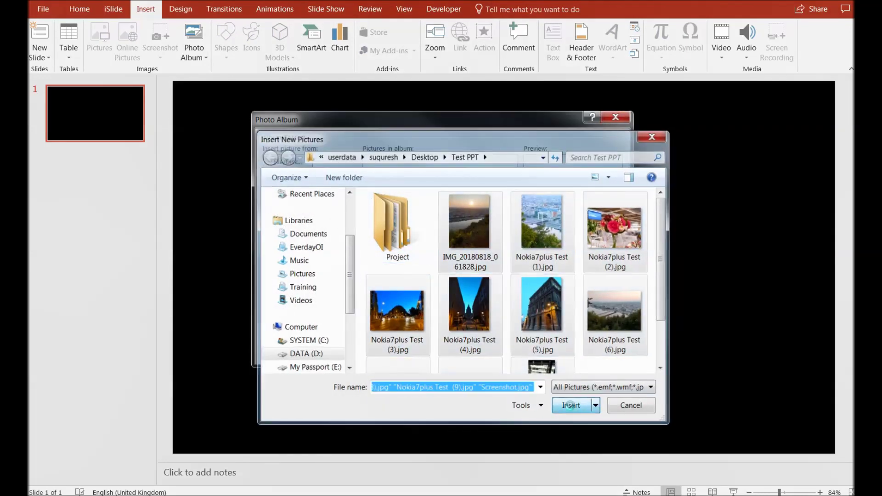
click(555, 353)
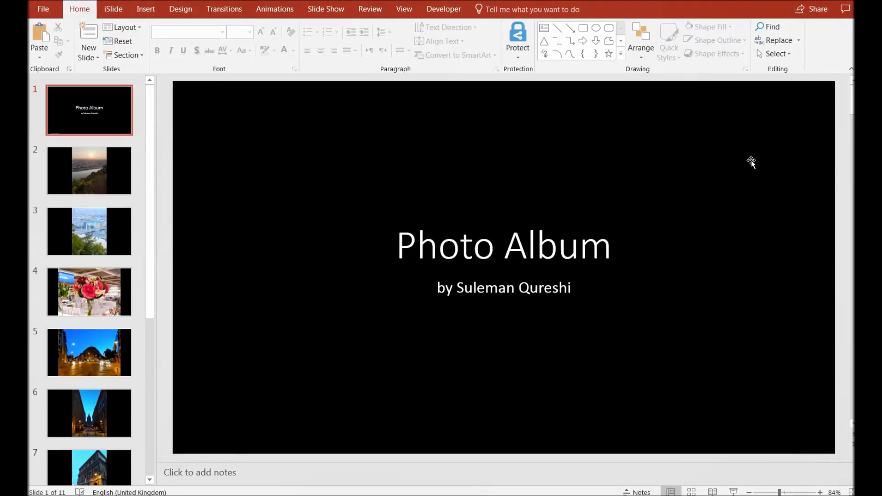
Review the album's photo slides, ending back on the Photo Album title slide
click(89, 231)
click(89, 171)
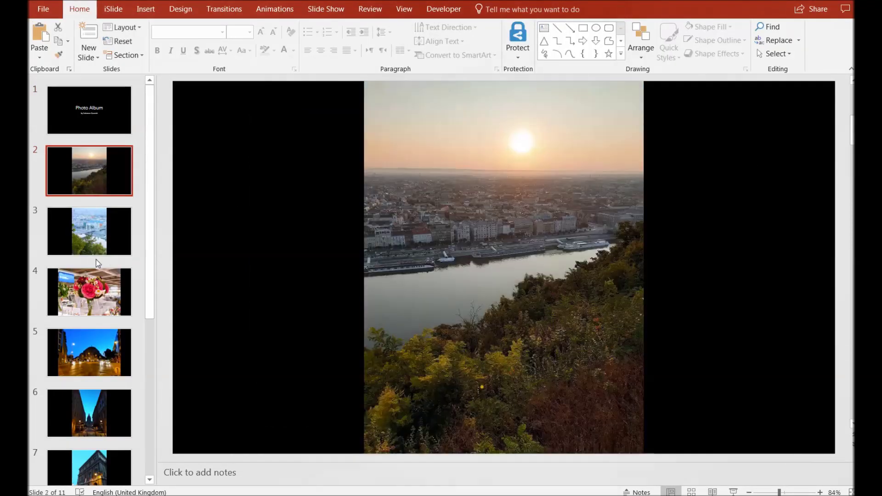
click(90, 261)
click(94, 294)
click(96, 125)
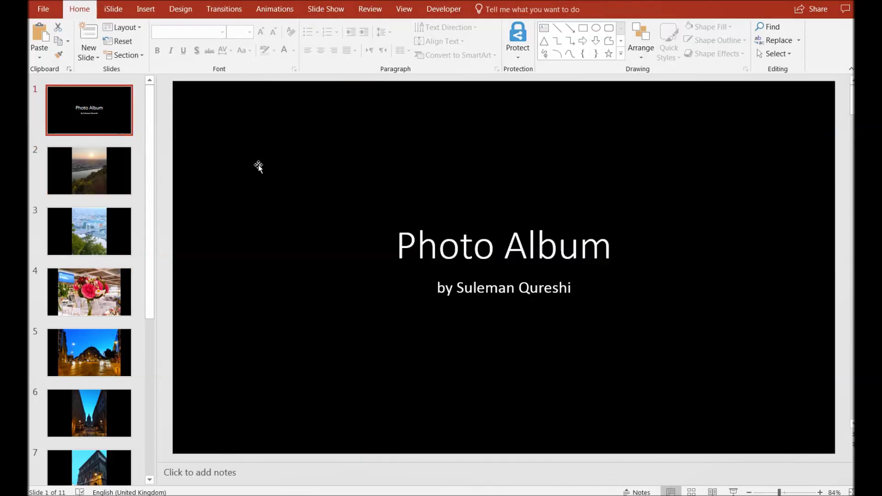
click(157, 11)
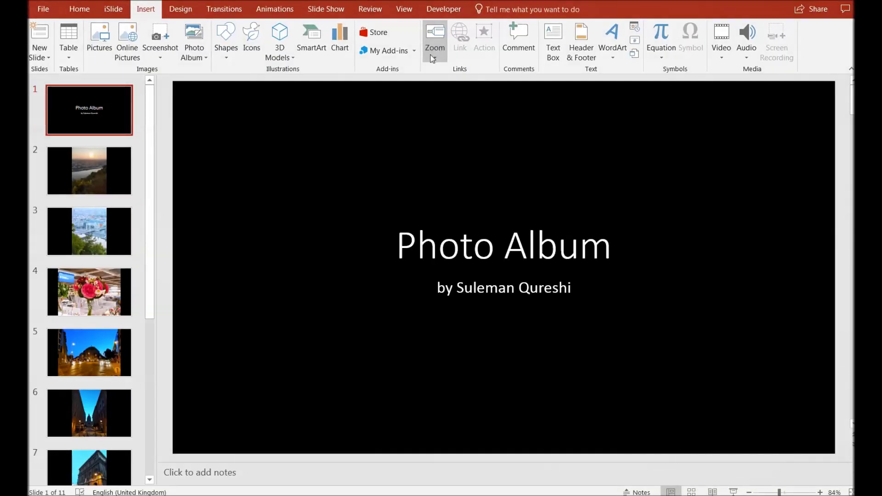
Start a Summary Zoom and tick album slides 2 and 3
click(432, 57)
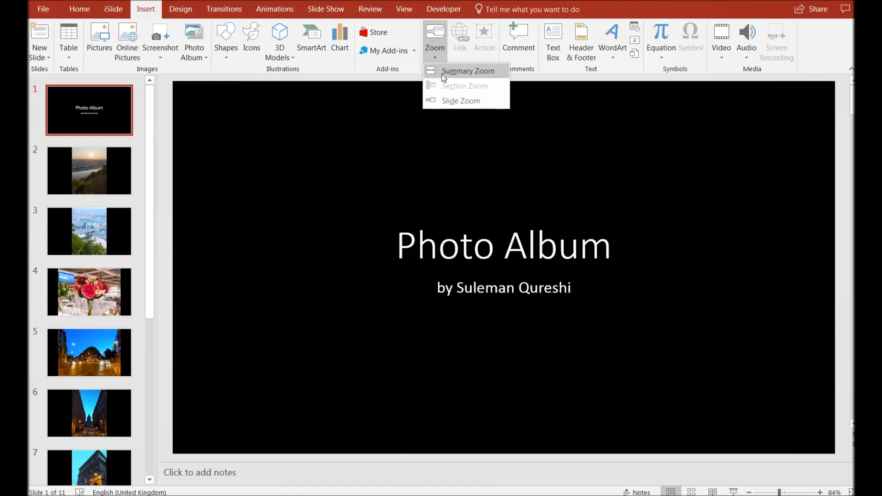
click(468, 71)
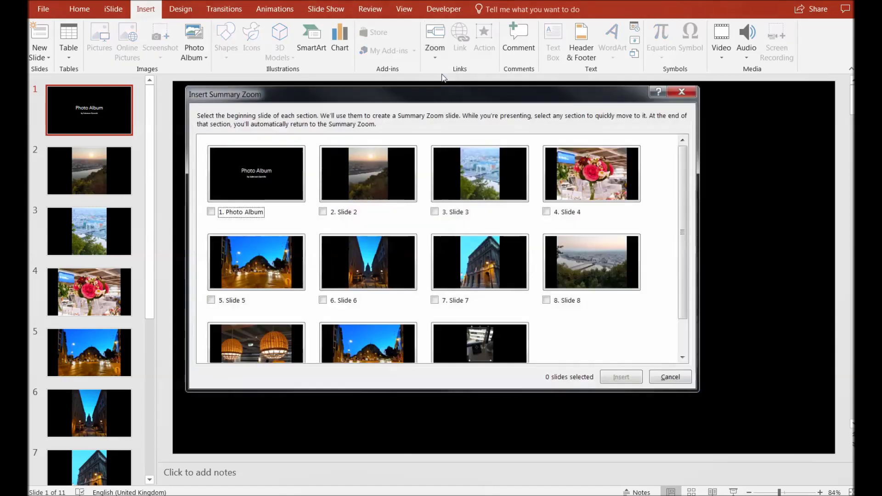
click(282, 171)
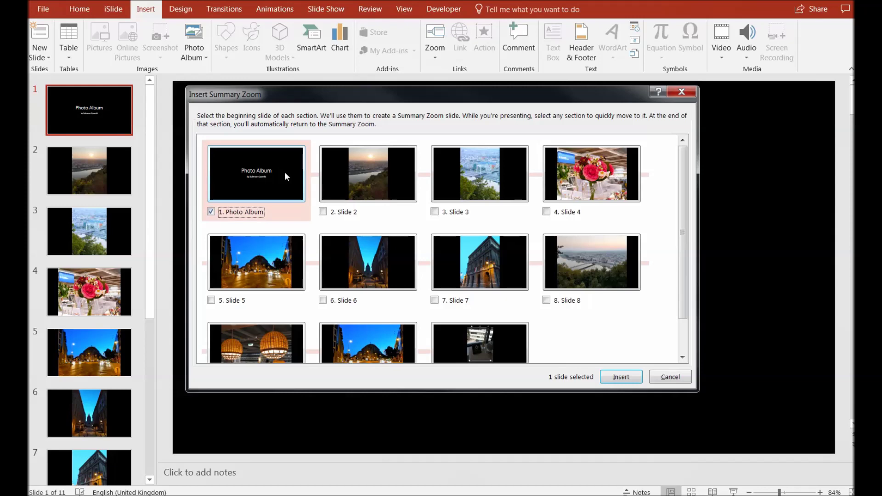
key(space)
key(Right)
key(space)
key(Right)
key(space)
Tick the remaining slides, including the title slide, and insert the summary zoom
key(Right)
key(space)
key(Right)
key(space)
key(Right)
key(space)
key(Right)
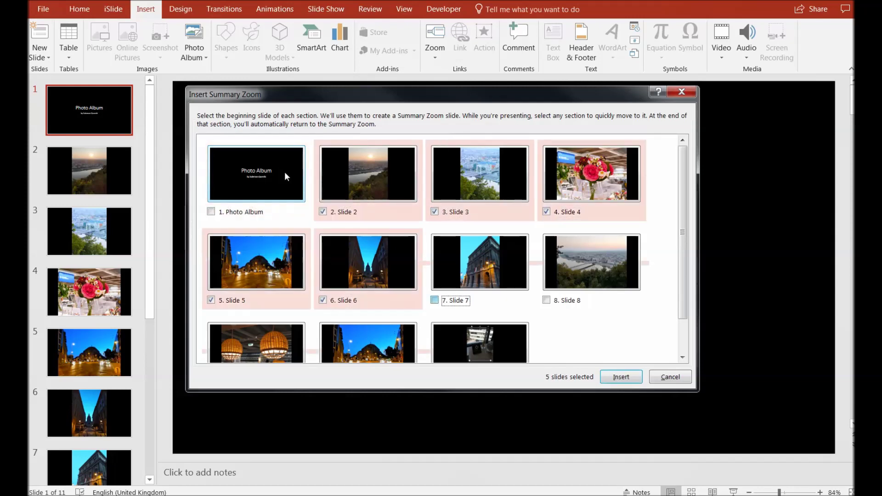
key(space)
key(Right)
key(space)
key(Right)
key(space)
key(Right)
key(space)
key(Right)
key(space)
key(Left)
key(Left)
key(Left)
key(Left)
key(Left)
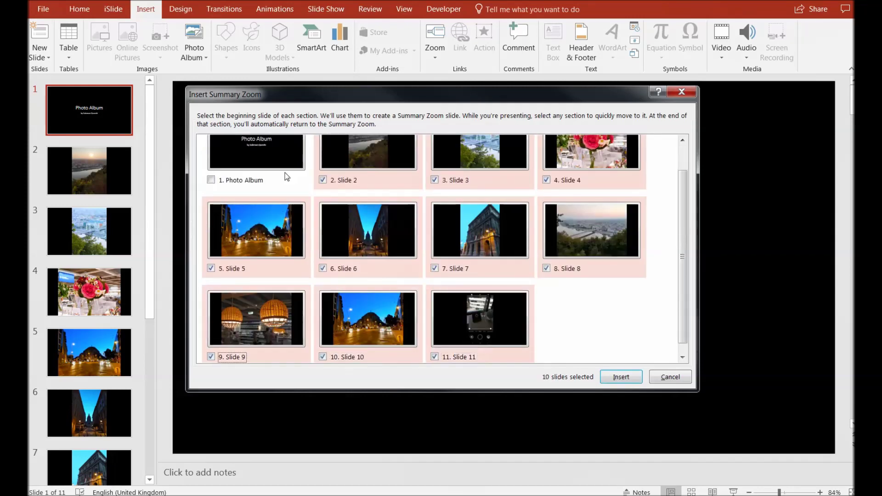
key(Left)
key(Left)
key(Left)
key(Left)
key(Left)
key(space)
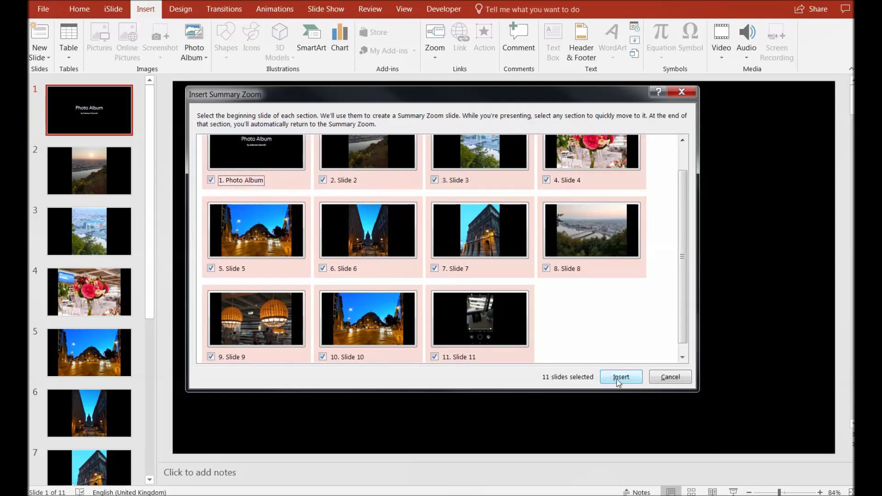
click(621, 378)
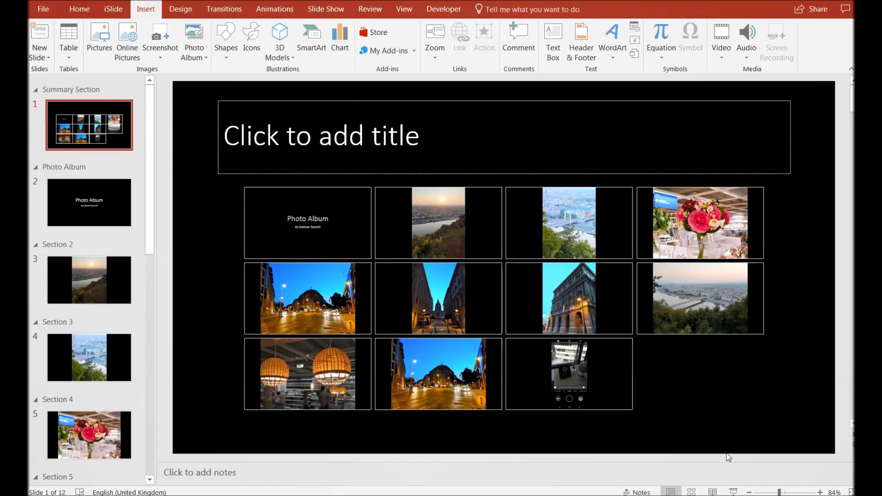
click(734, 492)
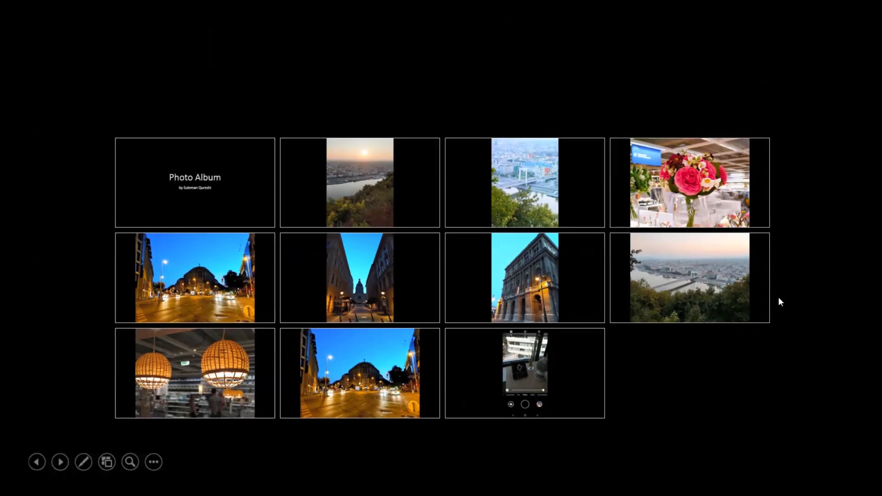
key(Escape)
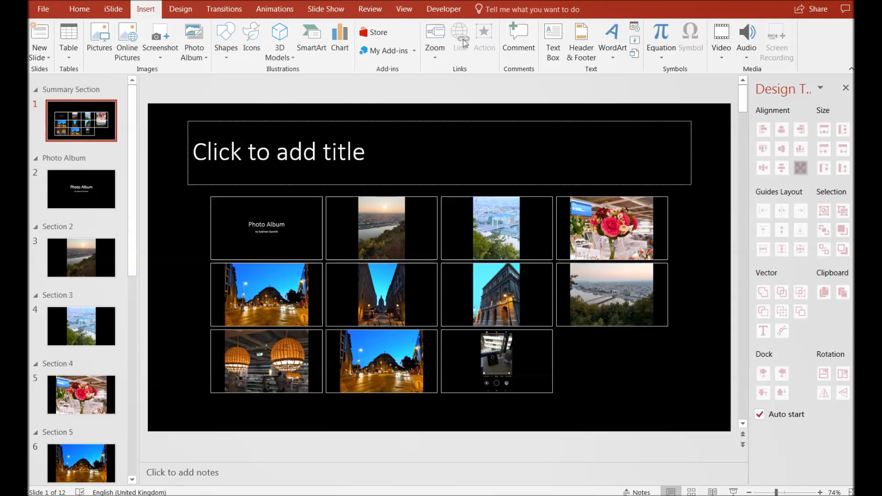
Give the selected summary zoom thumbnails a light blue Zoom Border
click(435, 53)
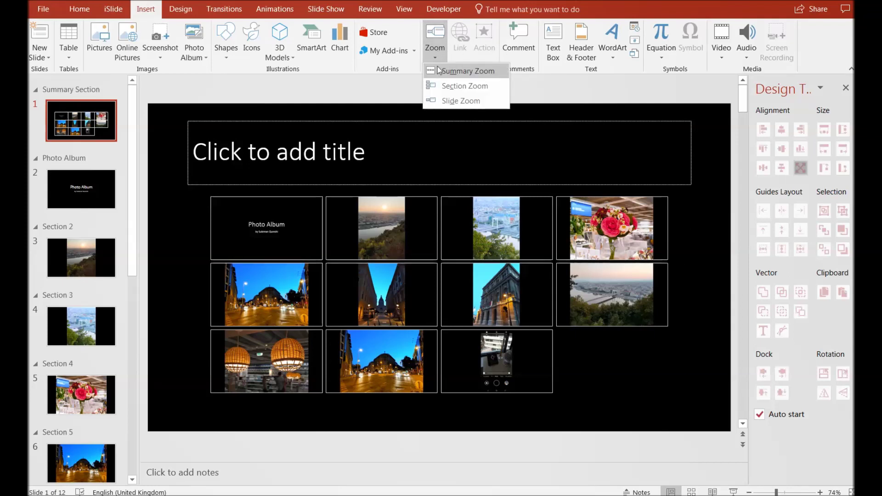
click(444, 59)
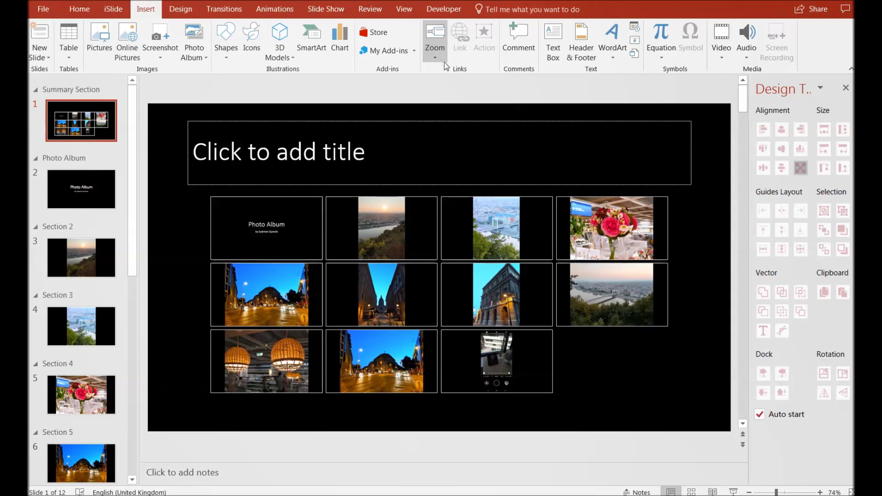
click(506, 250)
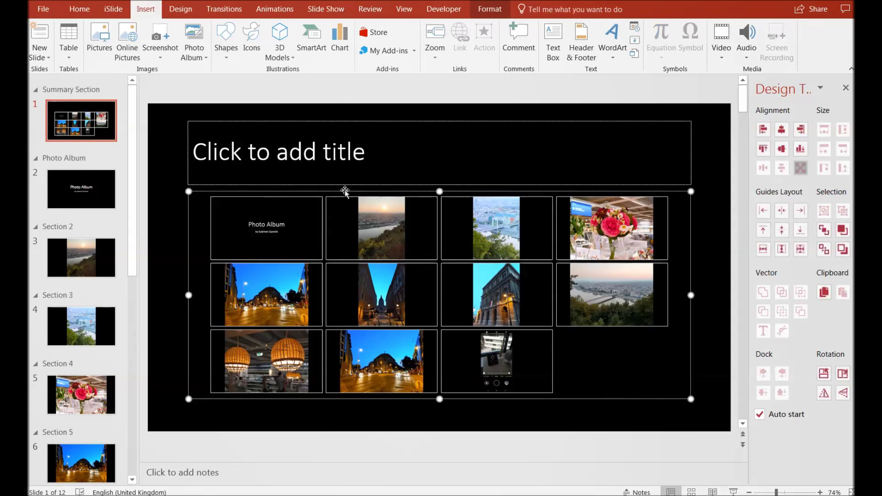
click(490, 13)
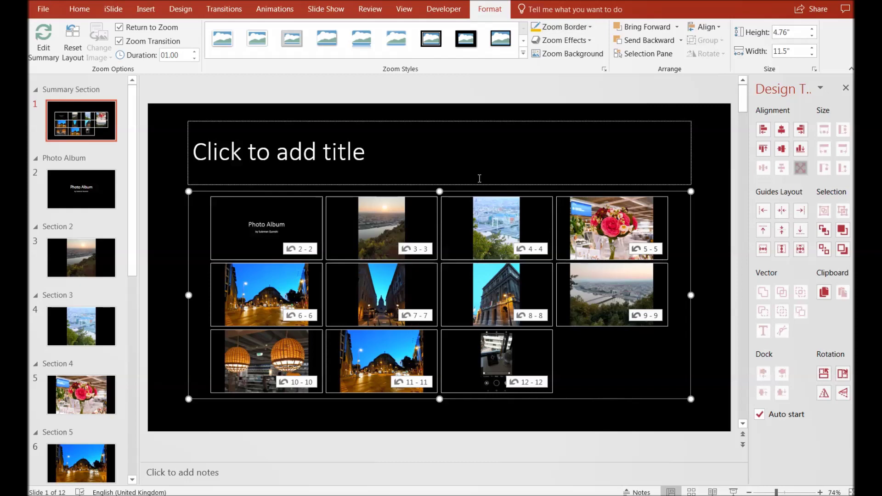
click(581, 29)
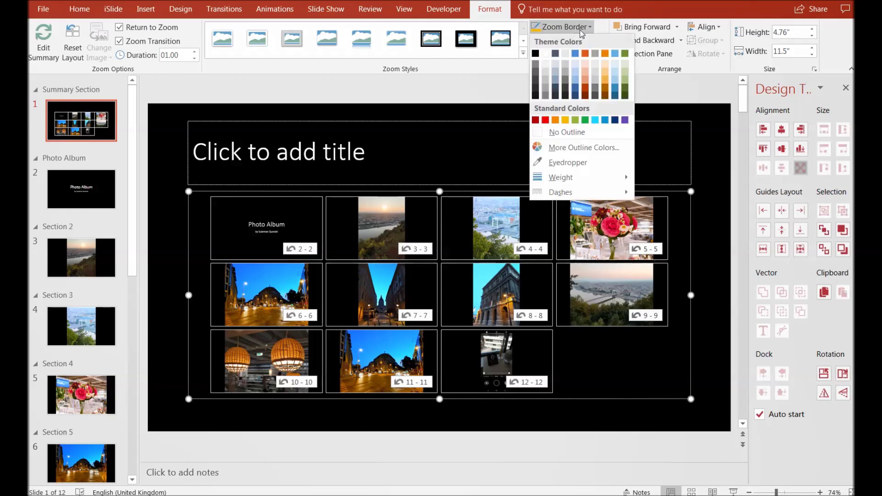
click(595, 120)
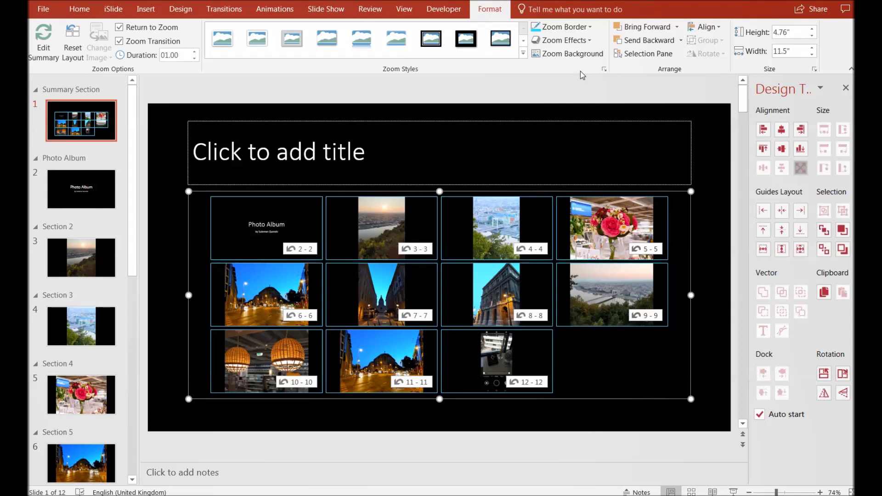
click(591, 41)
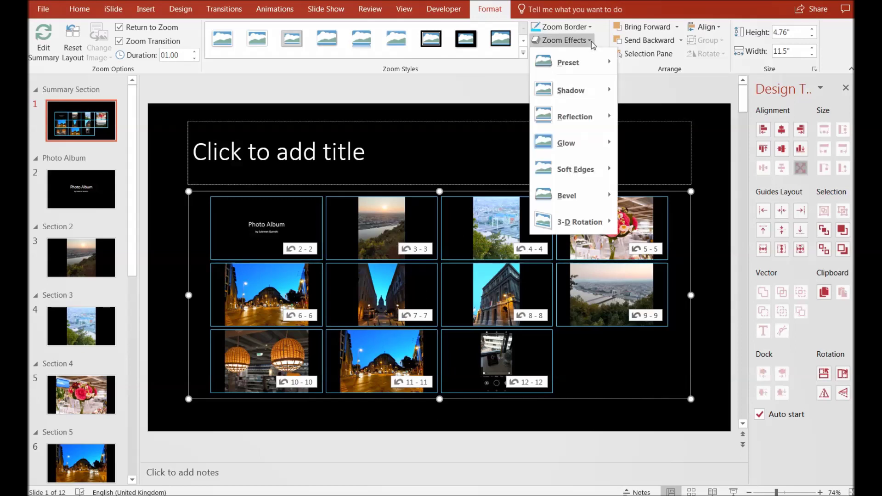
Apply a reflection variation to the zoom tiles and reset their layout to default
mouse_move(610, 191)
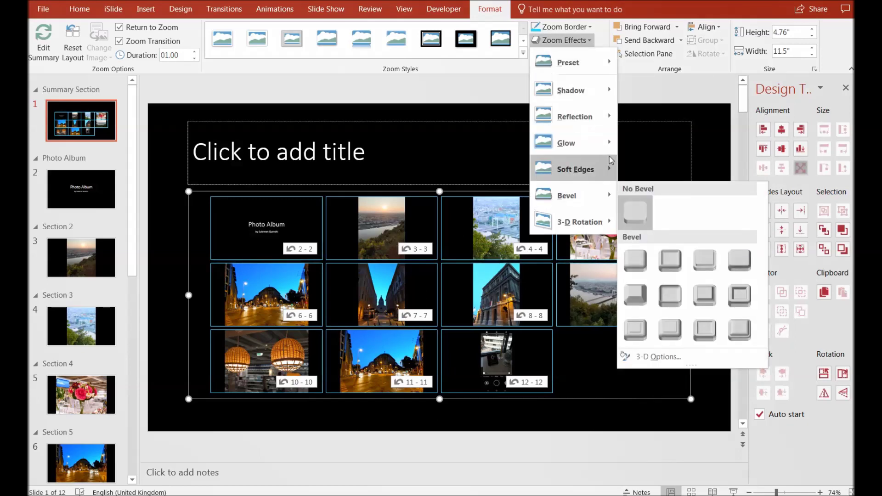
mouse_move(610, 123)
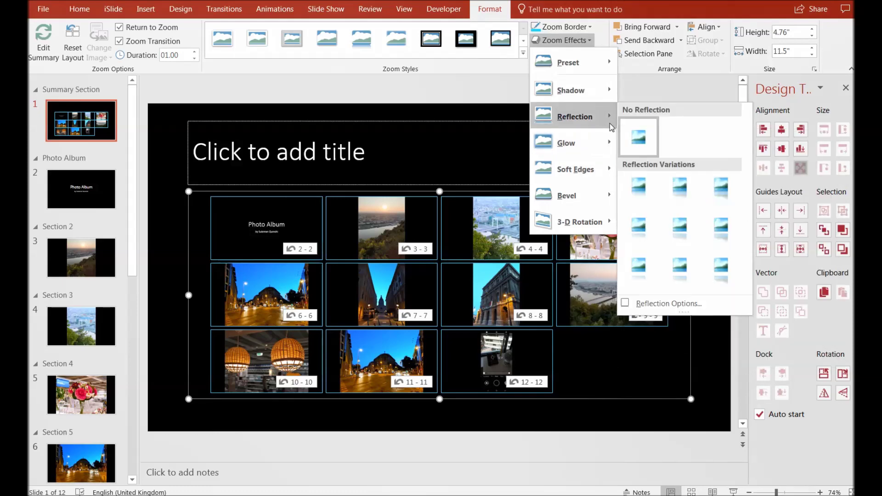
click(736, 195)
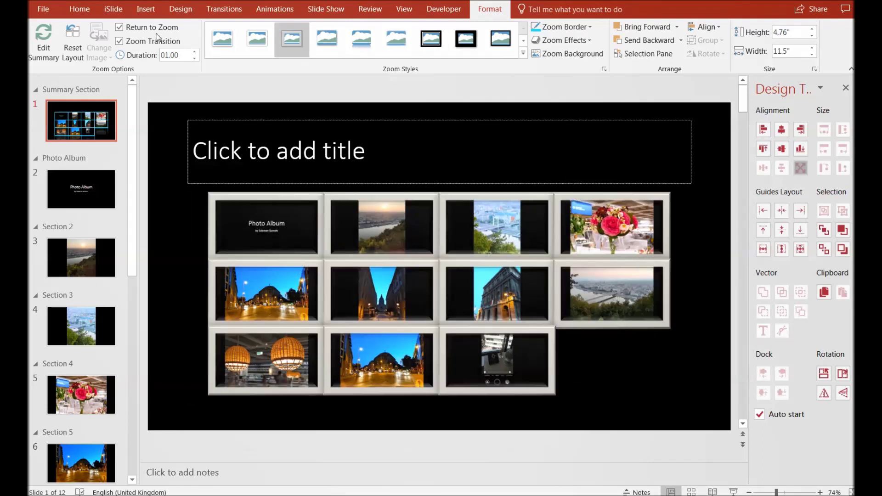
click(76, 54)
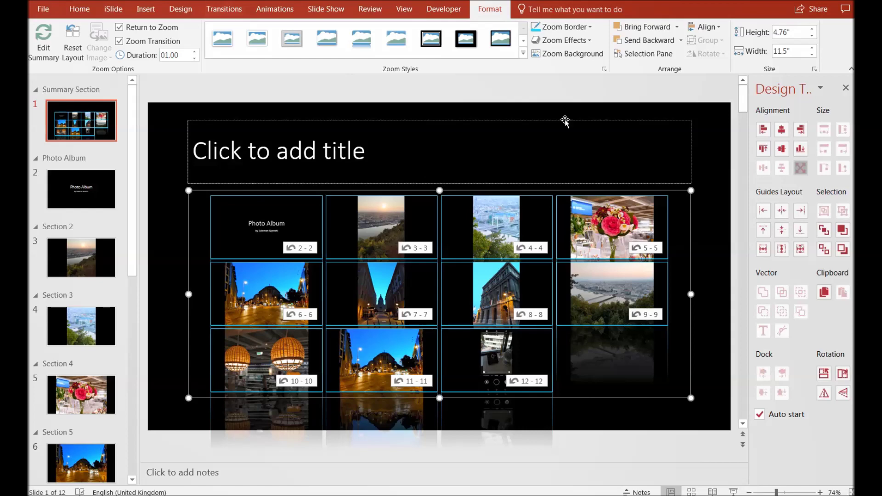
click(103, 134)
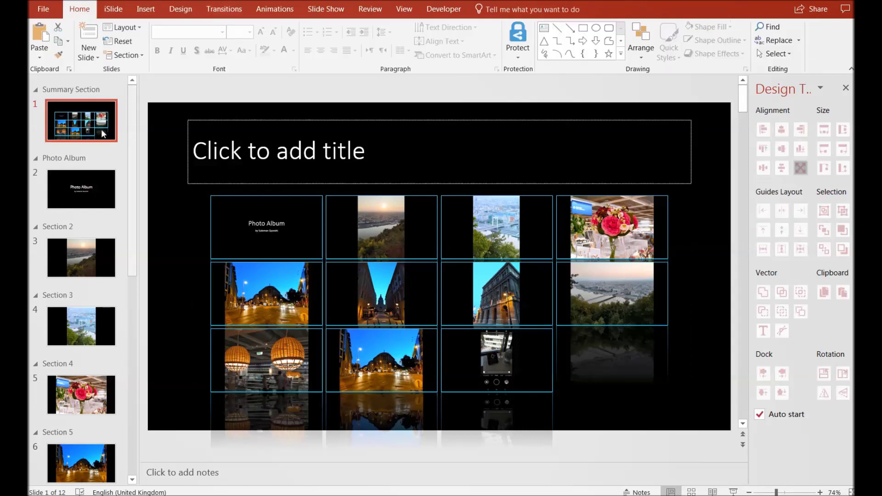
Delete all twelve slides and add one new Blank-layout slide
key(ctrl+a)
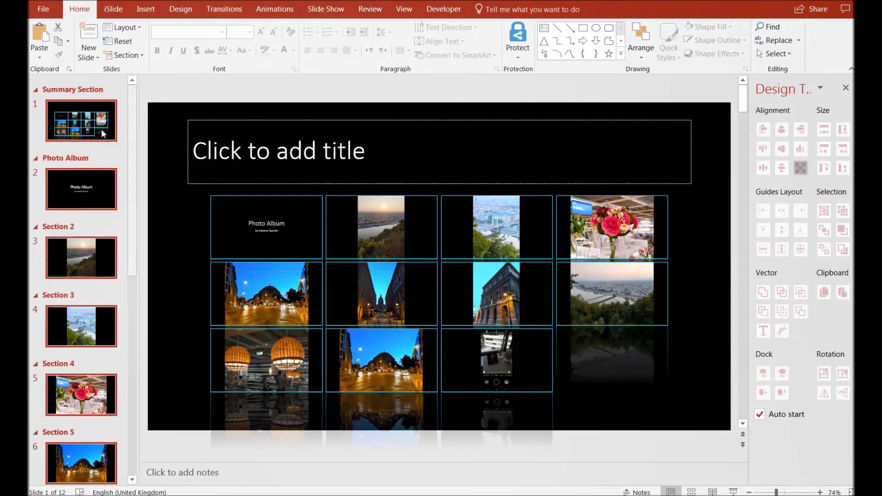
key(Delete)
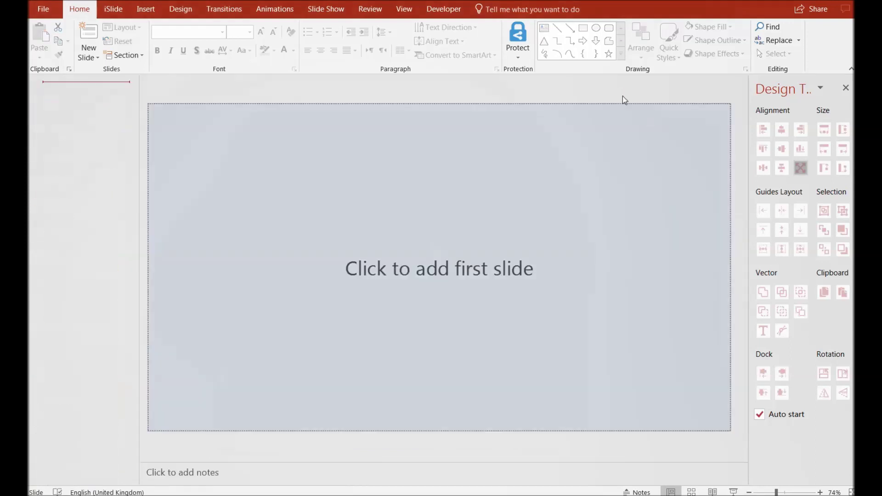
click(101, 61)
click(104, 207)
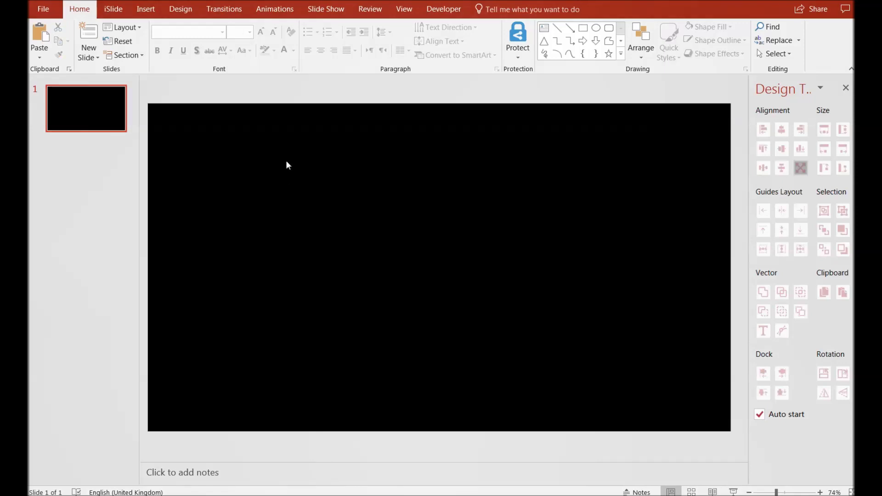
click(146, 9)
Create a photo album from every picture in Project\Business_5-JLang, then return to its first slide
click(204, 57)
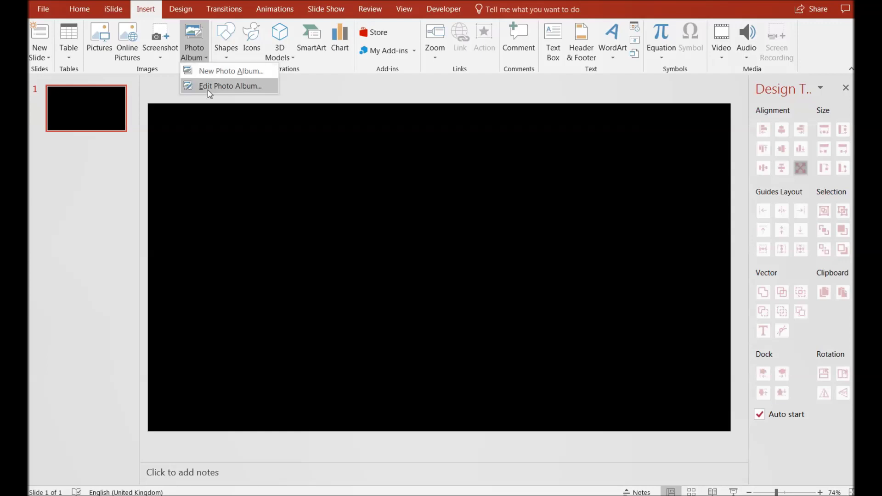
click(221, 71)
click(288, 162)
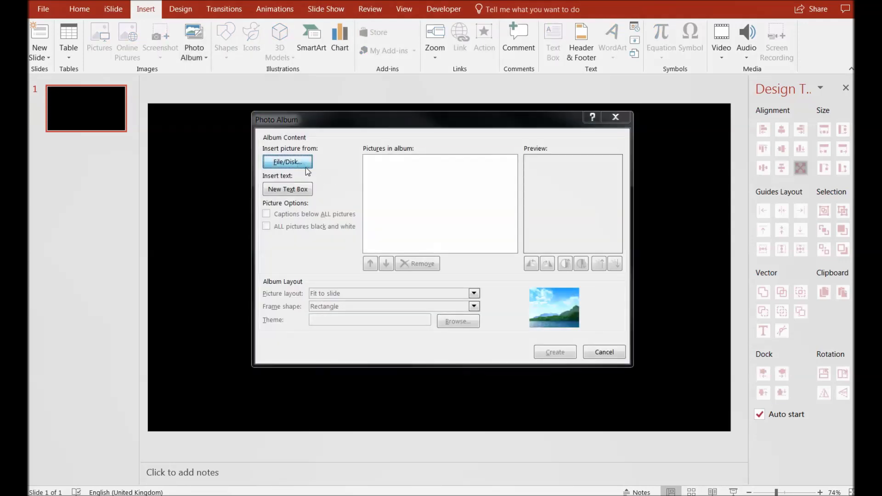
double_click(397, 211)
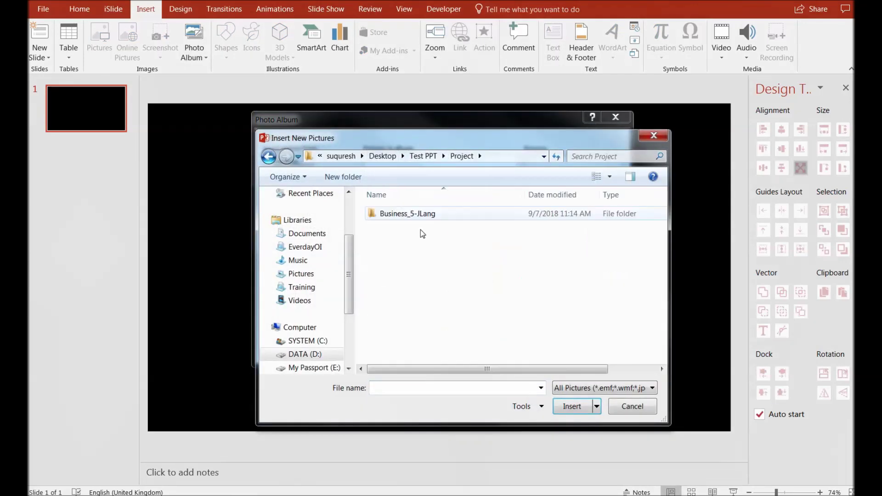
double_click(421, 217)
click(408, 217)
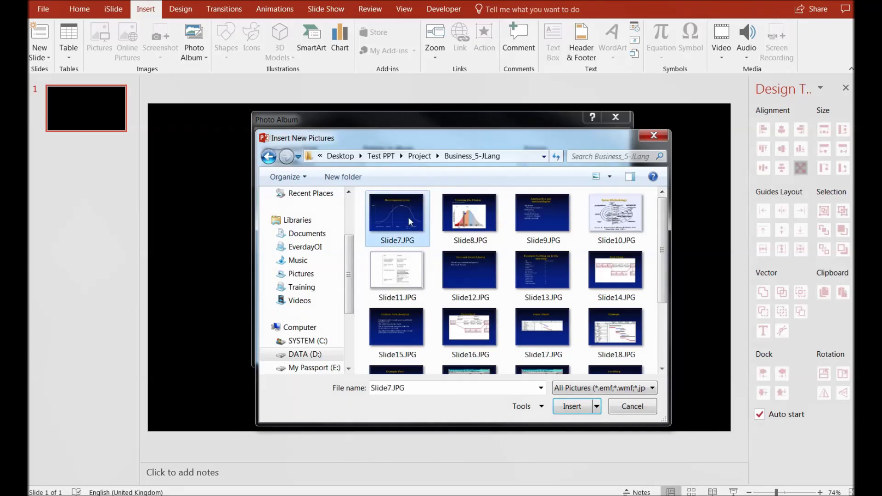
key(ctrl+a)
click(574, 406)
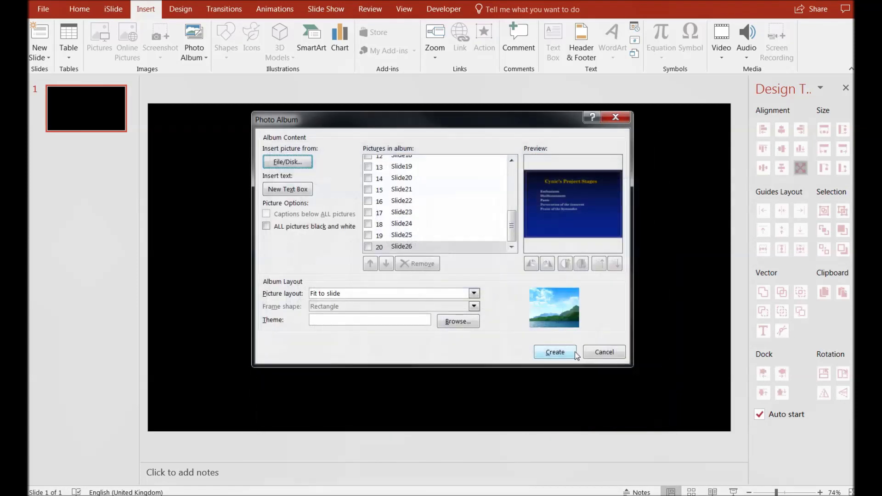
click(575, 354)
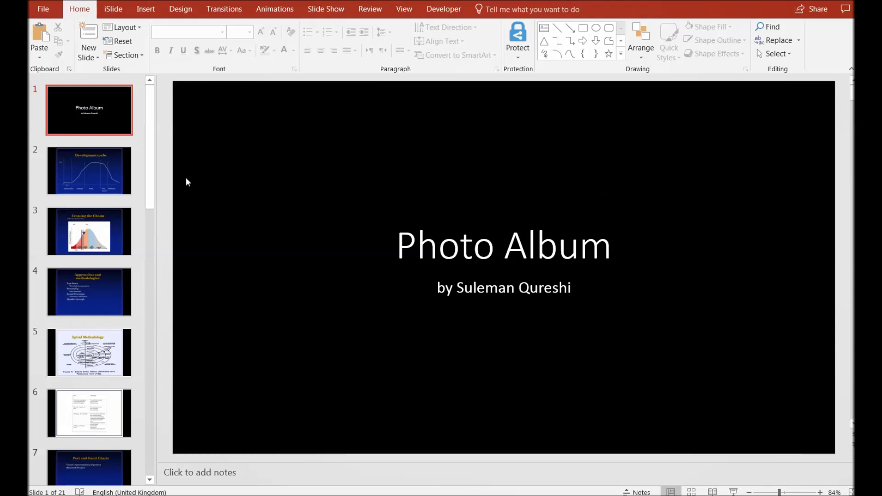
scroll(150, 181, down, 10)
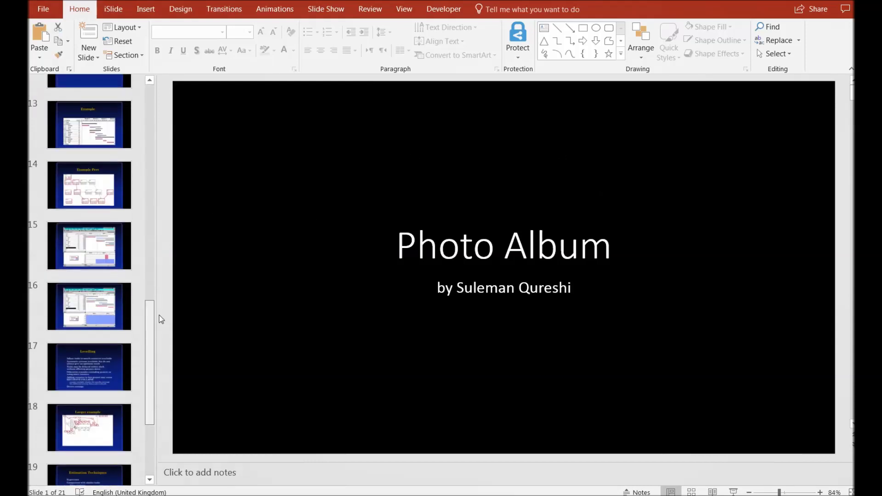
click(179, 105)
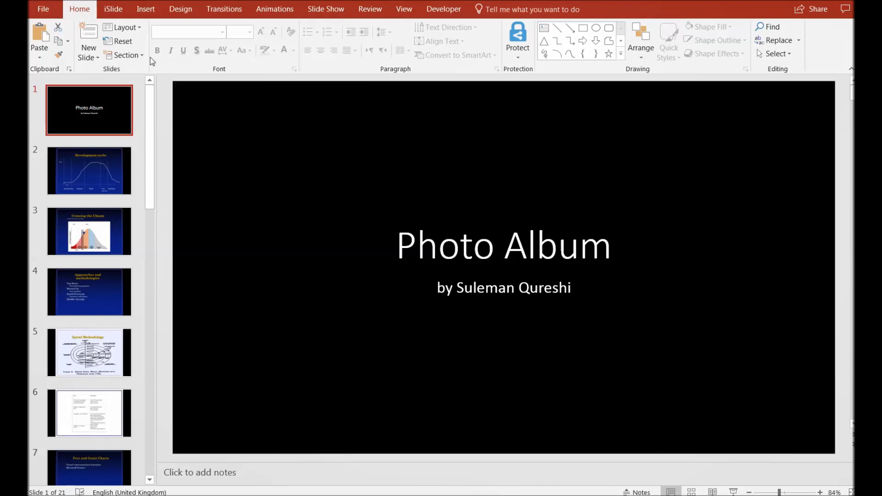
Start a Summary Zoom and tick slides 2, 3, 5, 6 and 8
click(145, 8)
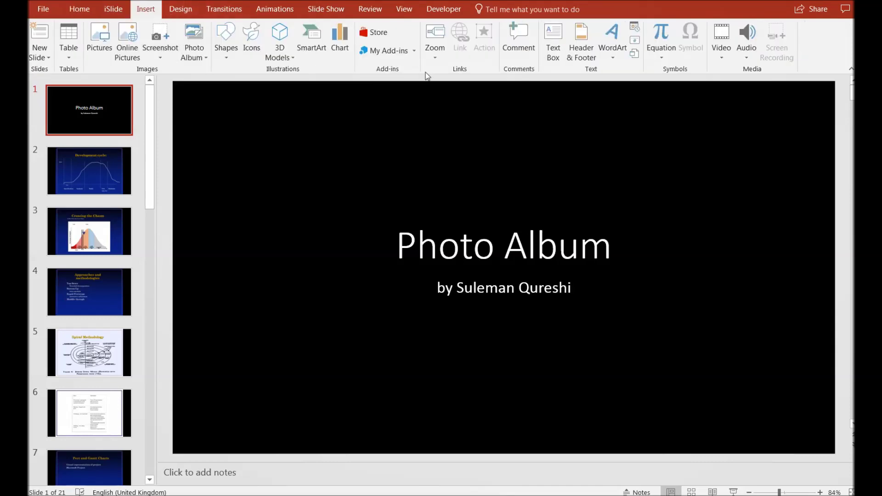
click(437, 62)
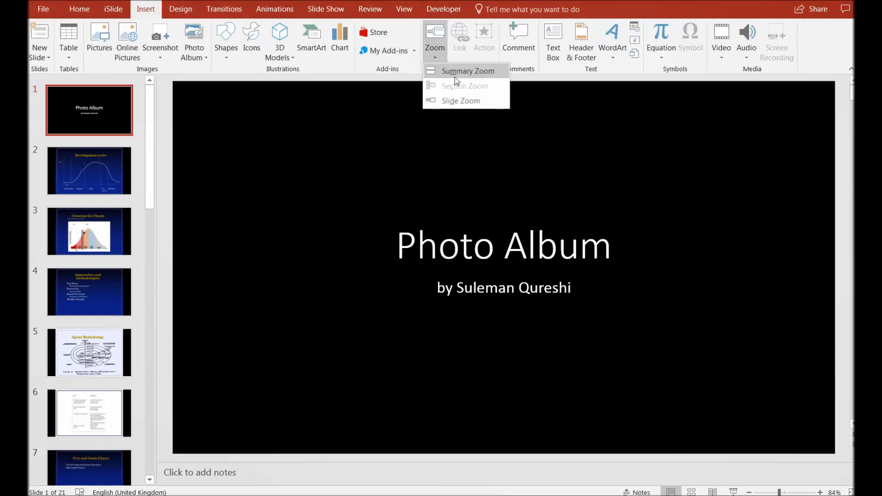
click(457, 71)
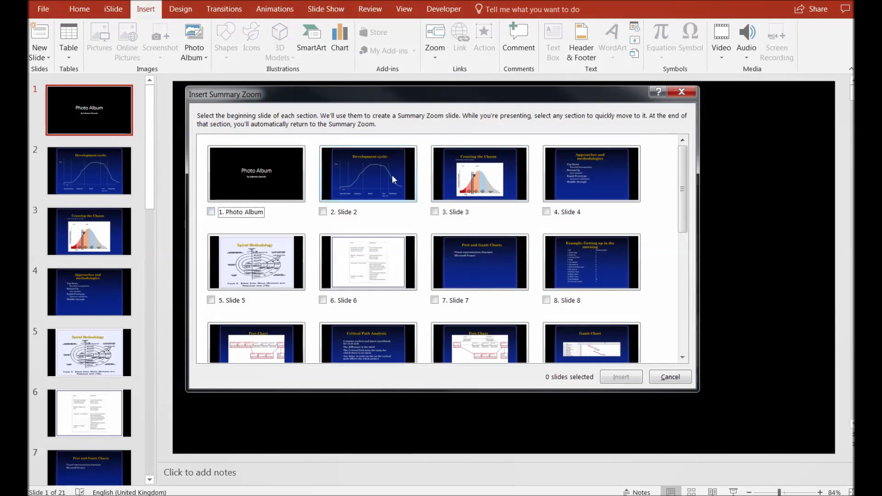
click(402, 177)
click(479, 179)
click(366, 271)
click(256, 264)
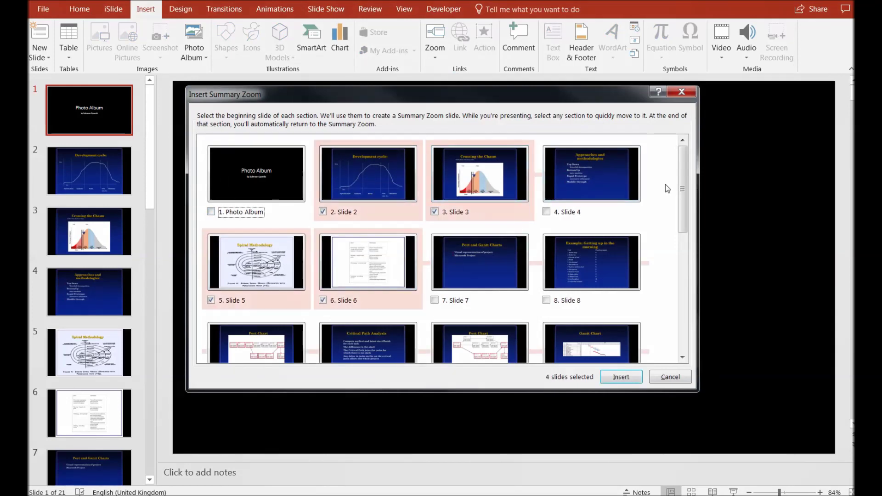
click(592, 173)
Tick slides 9, 11, 13, 14, 15, 16 and 18, then insert the summary zoom
scroll(683, 207, down, 2)
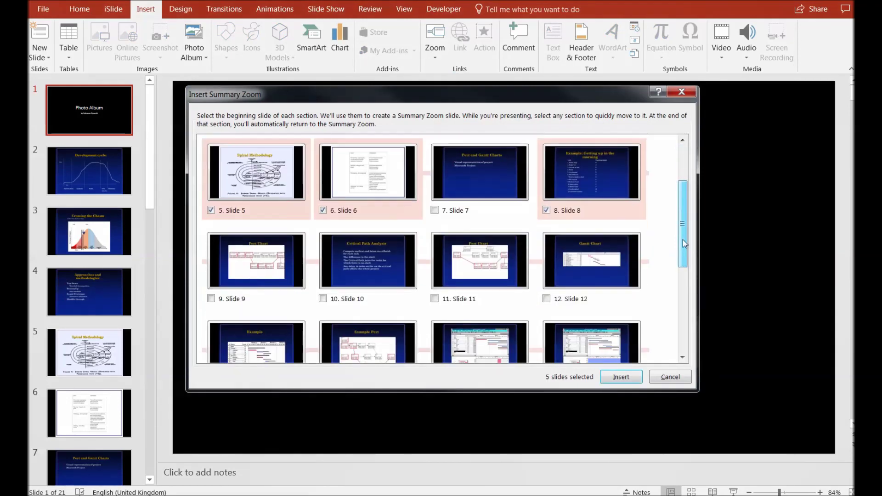
click(468, 273)
click(256, 266)
click(566, 349)
click(457, 341)
click(355, 346)
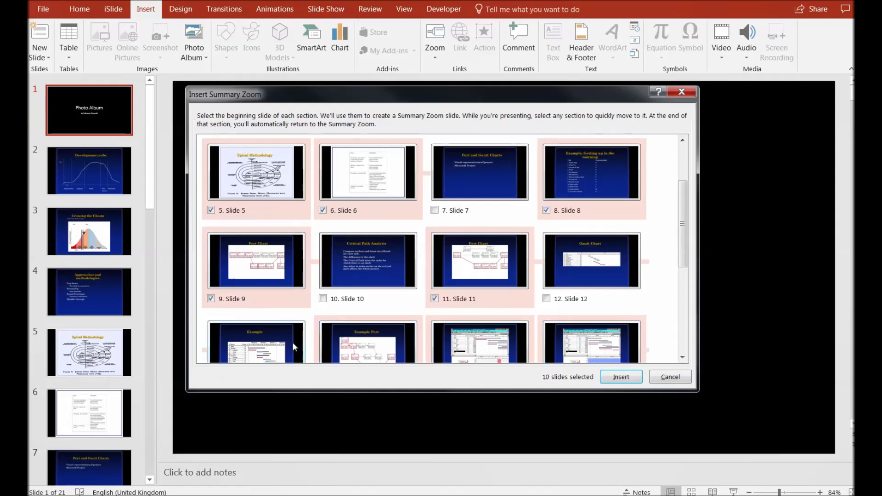
click(285, 345)
scroll(692, 226, down, 5)
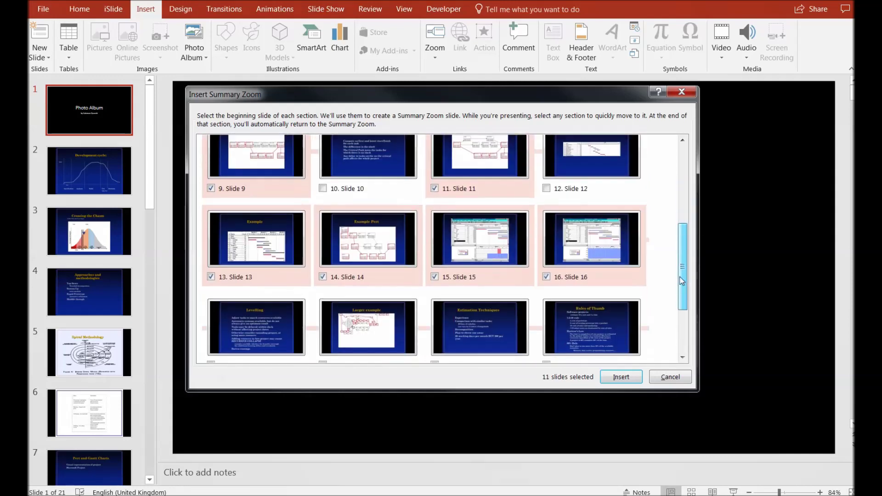
click(389, 268)
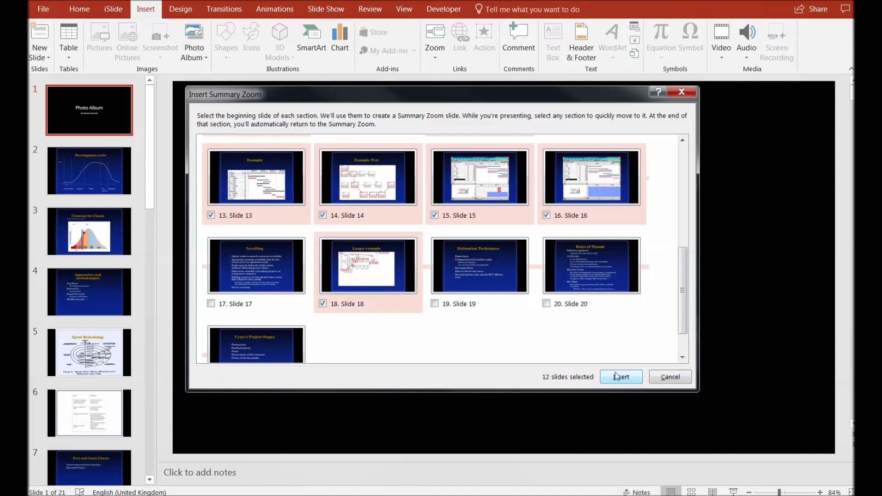
click(621, 377)
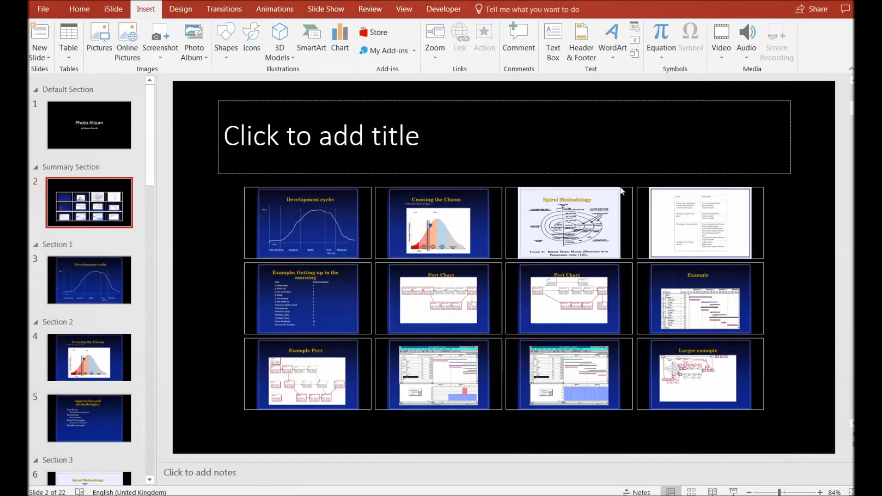
click(418, 132)
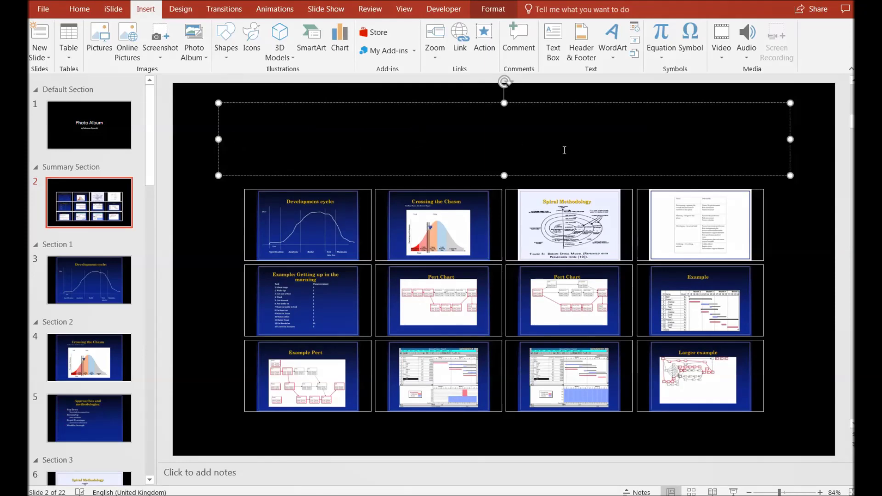
text(Summary)
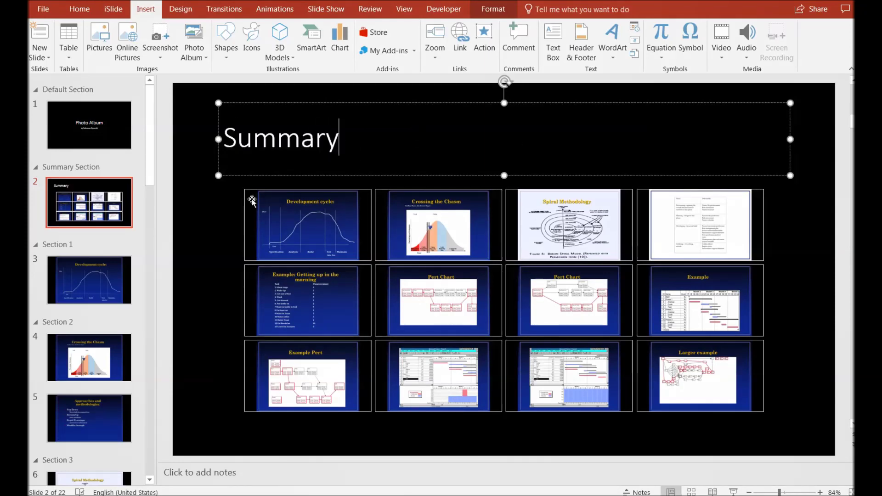
click(252, 201)
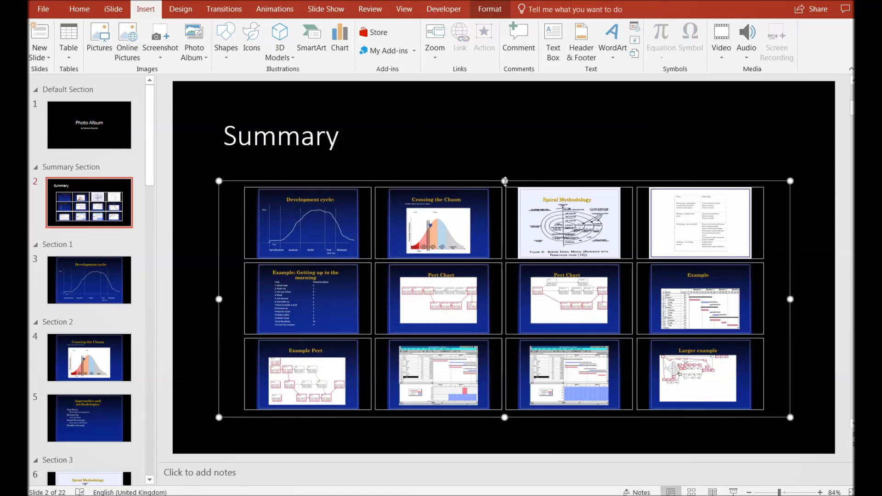
drag(504, 181, 504, 148)
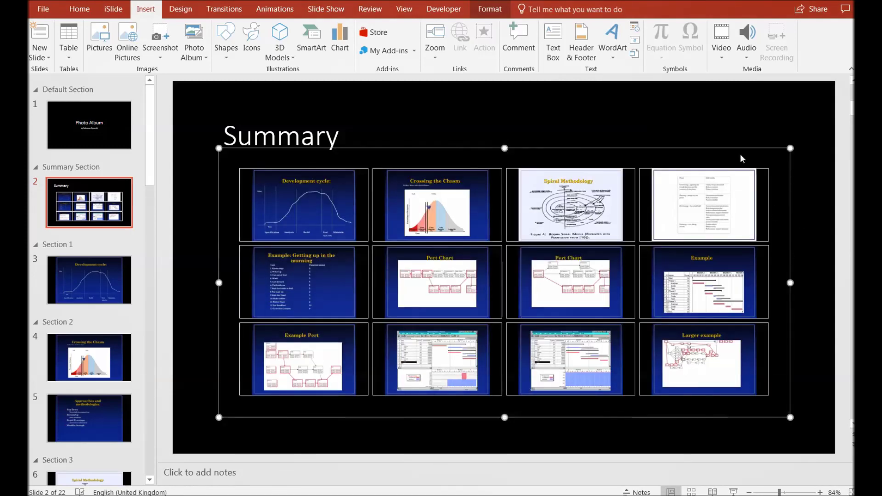
drag(791, 283, 798, 283)
click(490, 9)
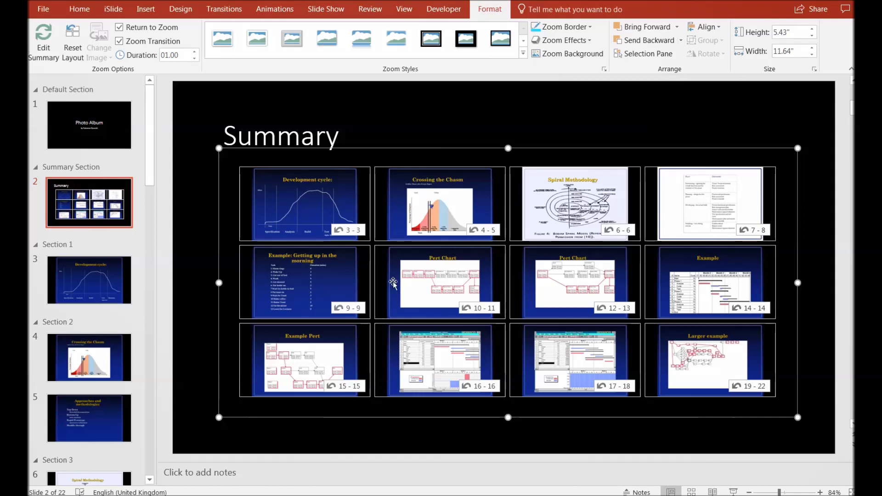
Deselect the zoom, play the Summary slide show, and exit it with Esc
click(720, 135)
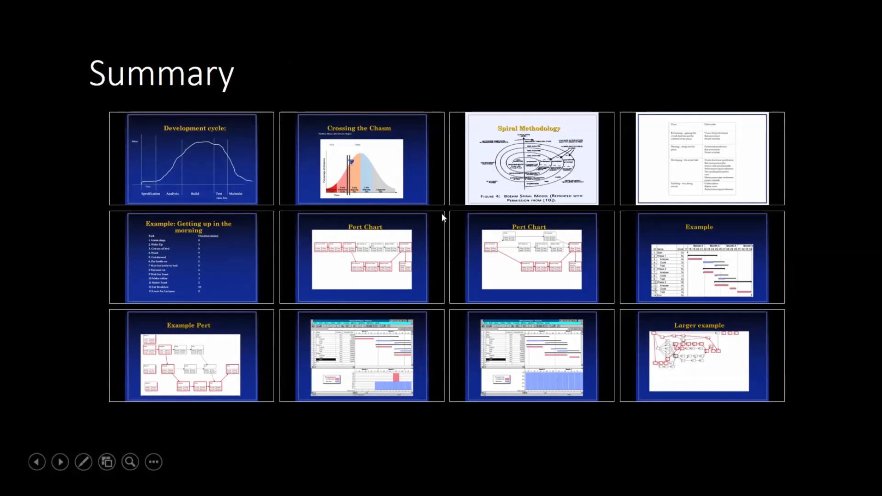
key(Escape)
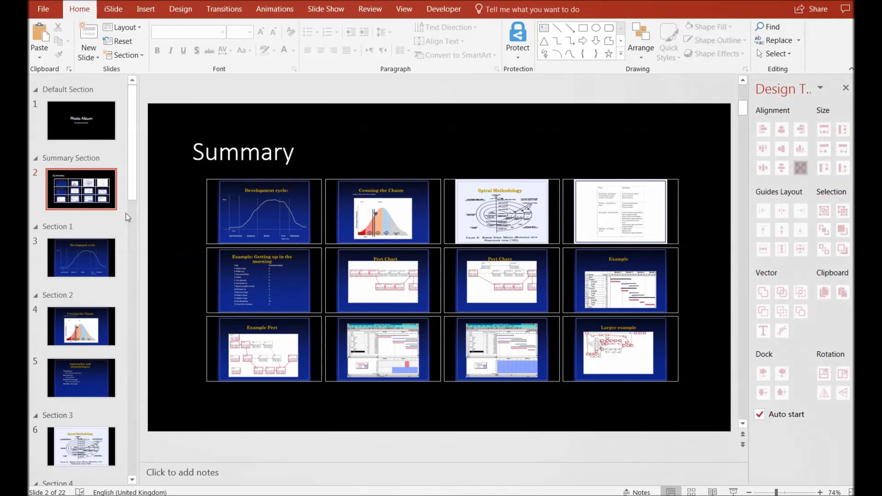
Delete the Development cycle picture from slide 3 and close the design tools panel
click(115, 244)
click(292, 201)
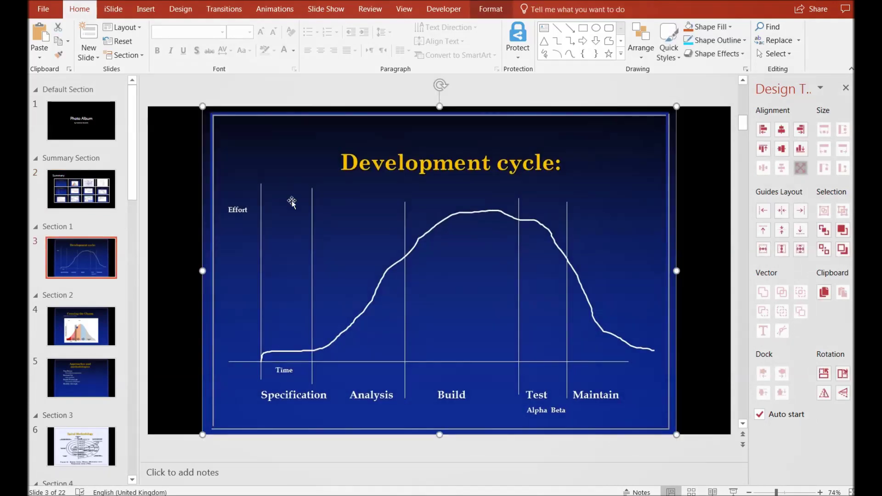
key(Delete)
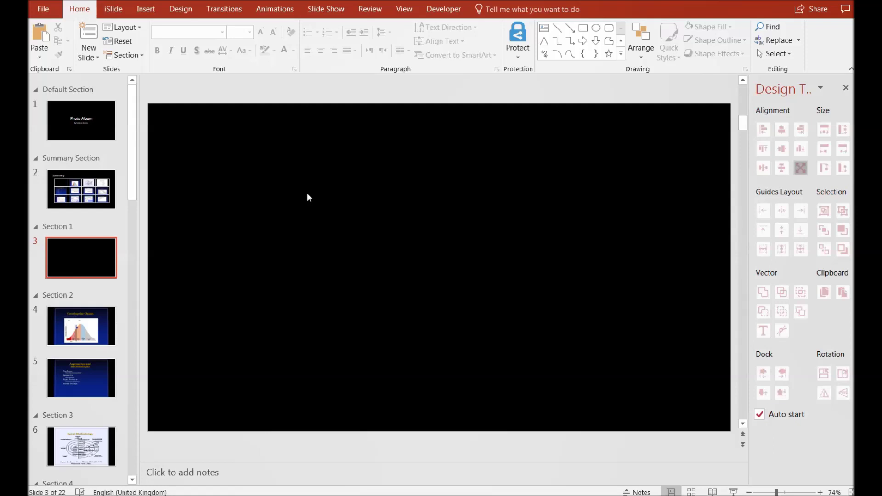
click(846, 88)
Insert My Intro Movie.mp4 from the Desktop onto slide 3, then return to the Summary slide
click(146, 10)
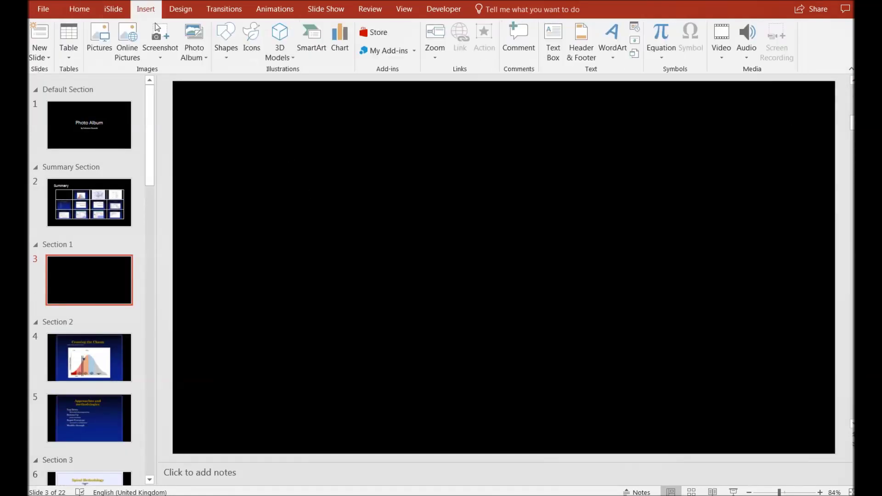
click(732, 56)
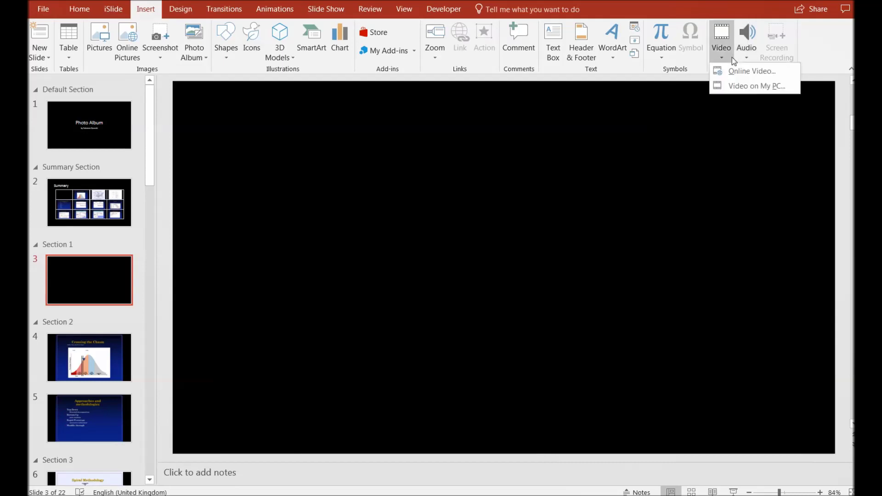
click(734, 85)
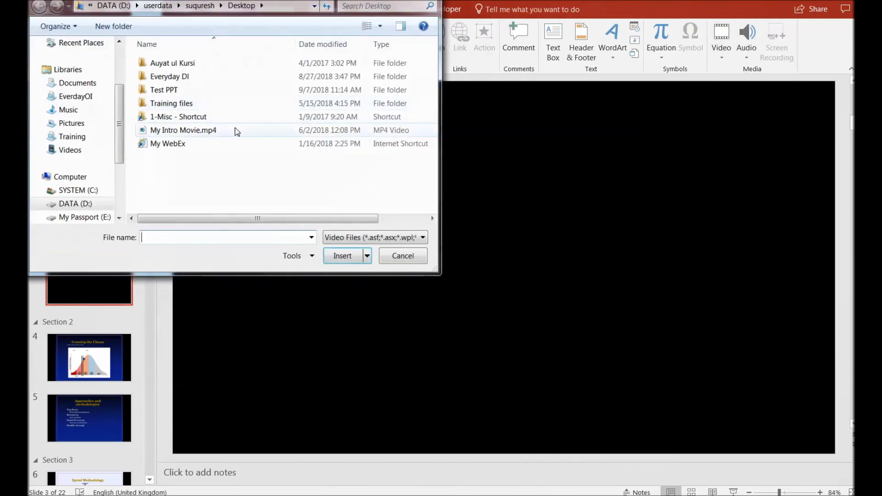
click(76, 96)
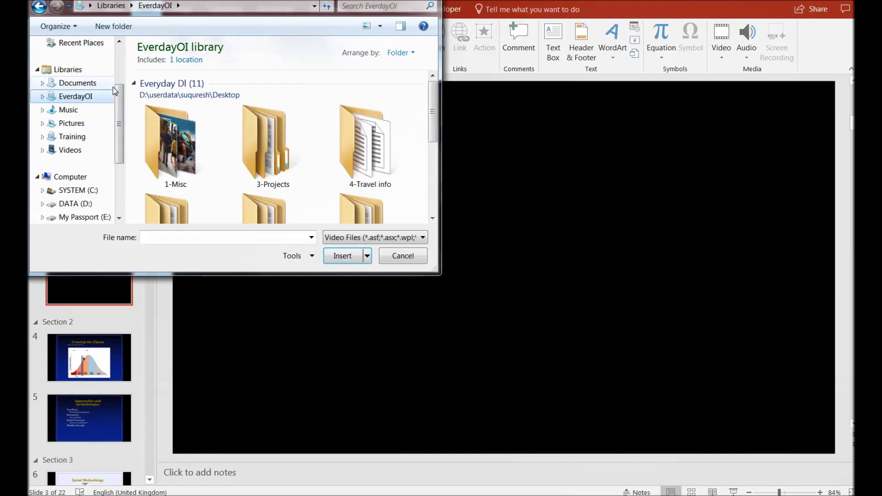
click(118, 42)
click(72, 88)
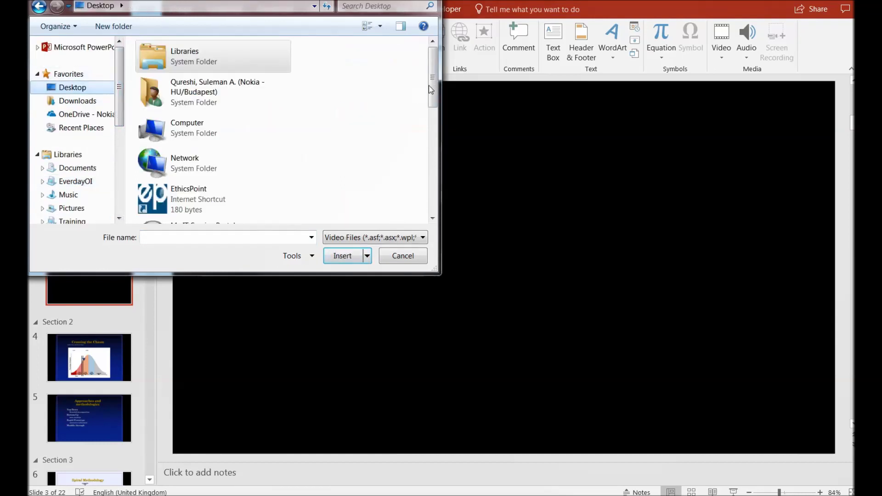
drag(435, 88, 432, 190)
click(260, 167)
double_click(260, 166)
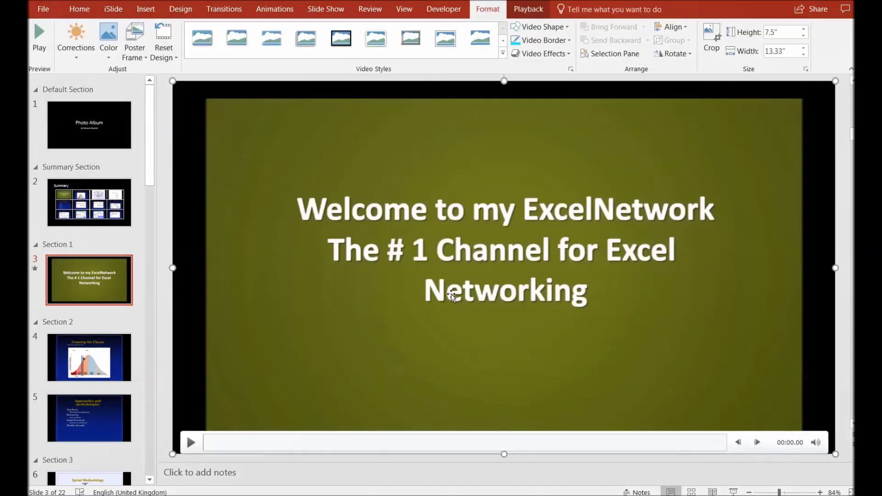
click(42, 203)
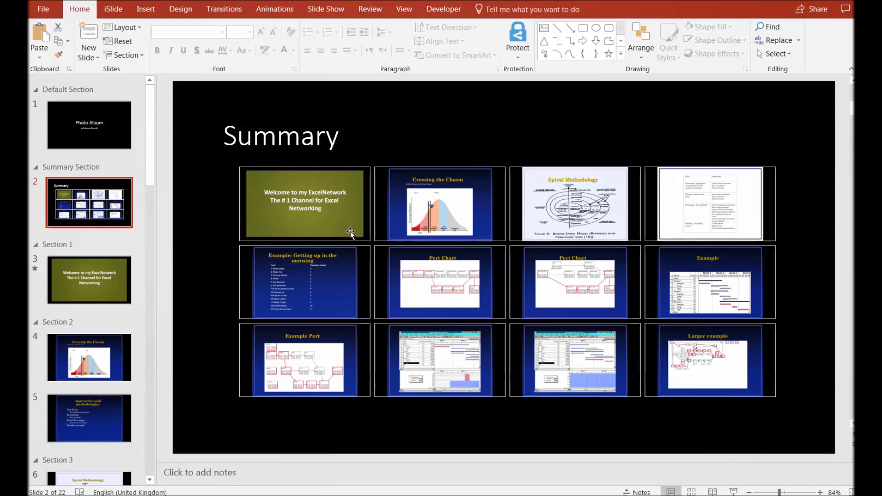
click(327, 230)
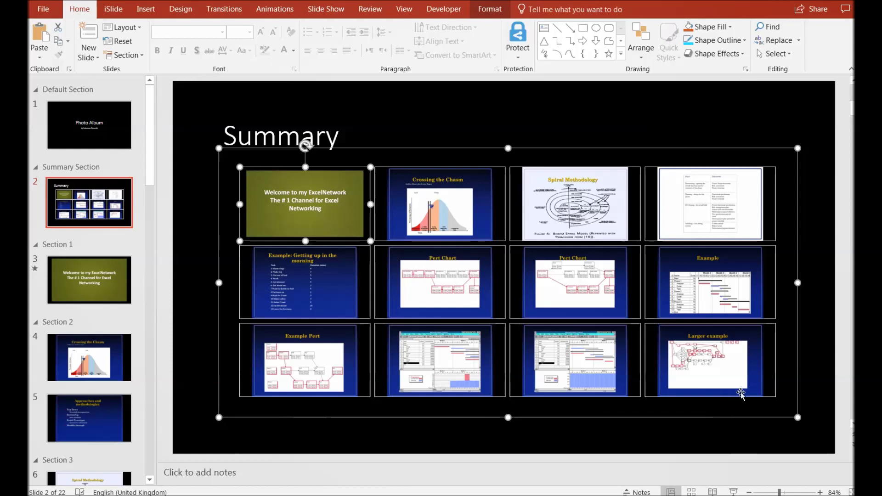
right_click(786, 405)
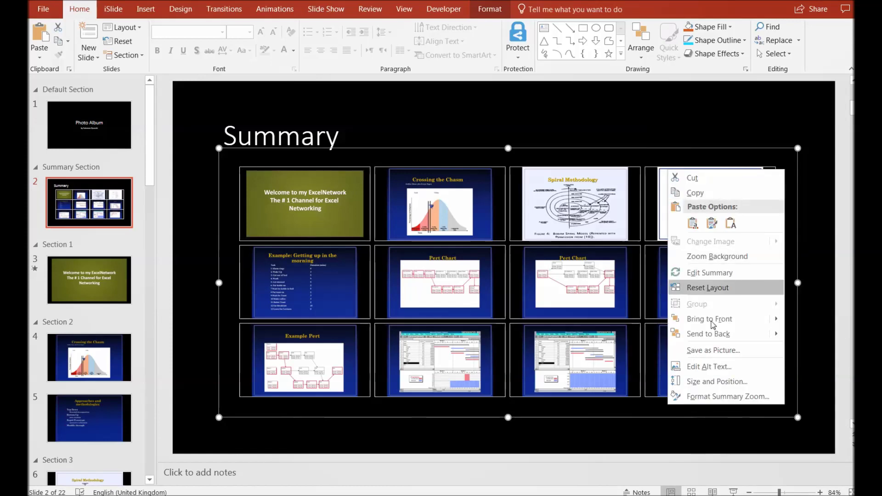
key(Escape)
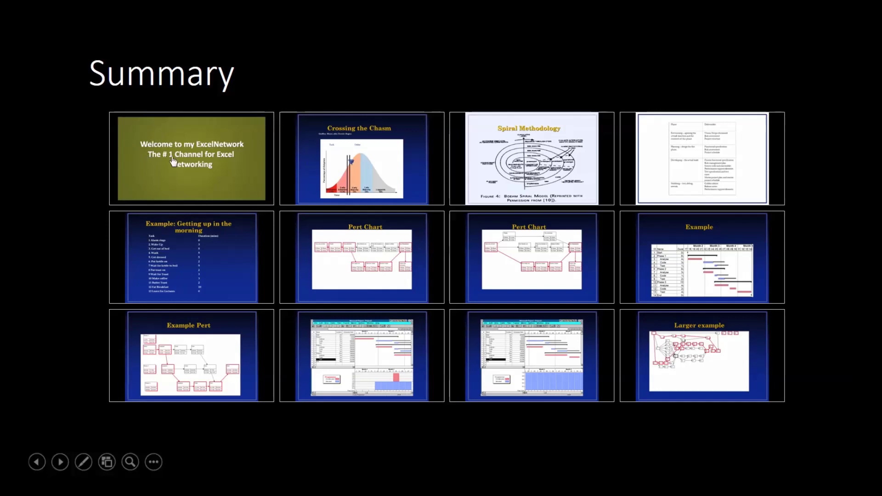
In the slide show, zoom from the Summary's Welcome tile into the intro video, then exit to slide 3
click(448, 356)
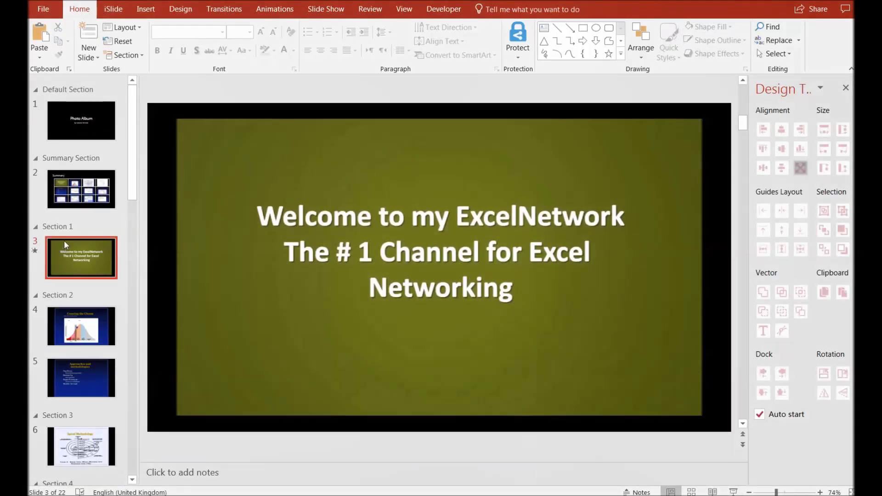
Return to the Summary slide, select its summary zoom, and close the Design Ideas pane
click(86, 199)
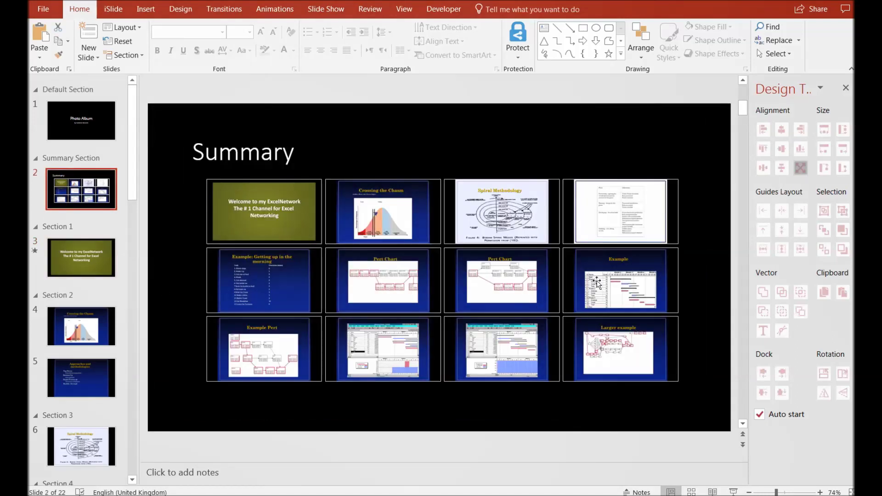
click(687, 270)
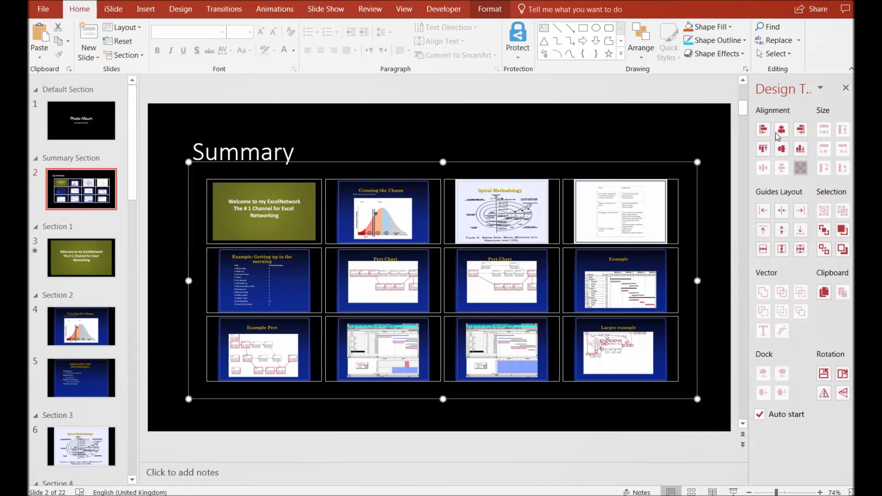
click(845, 89)
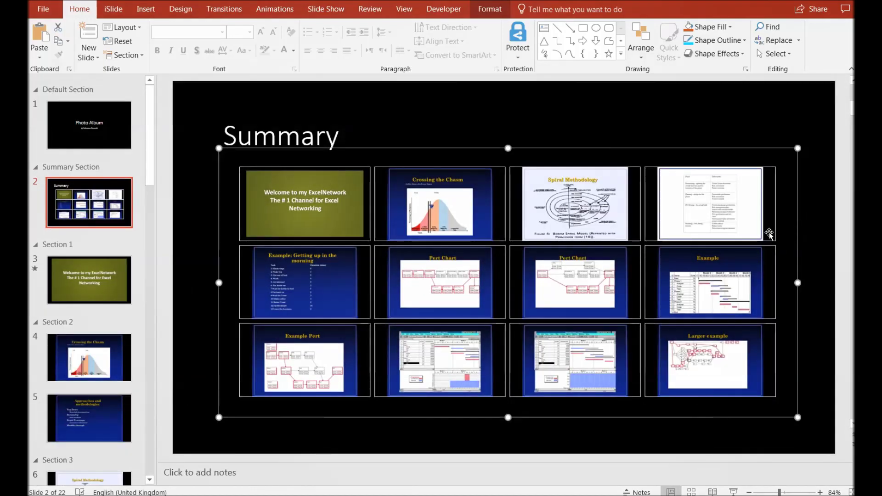
Review the 12 sections in Edit Summary, then cancel without changes
right_click(789, 225)
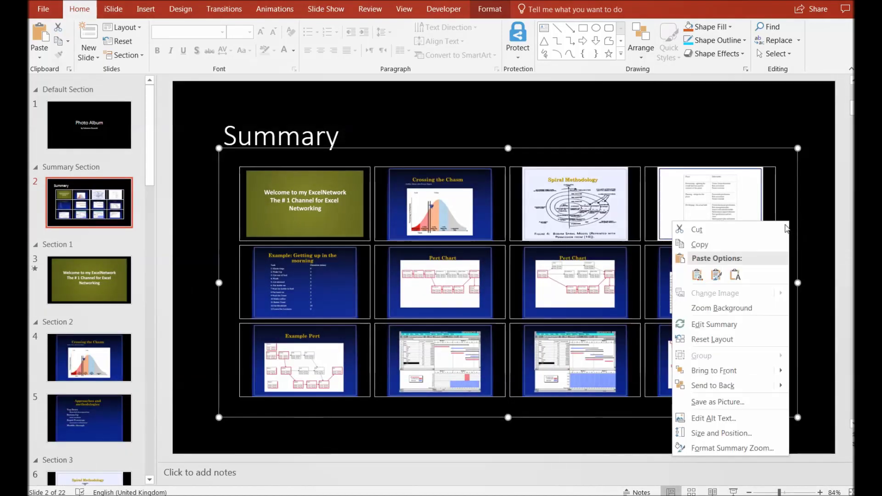
click(697, 323)
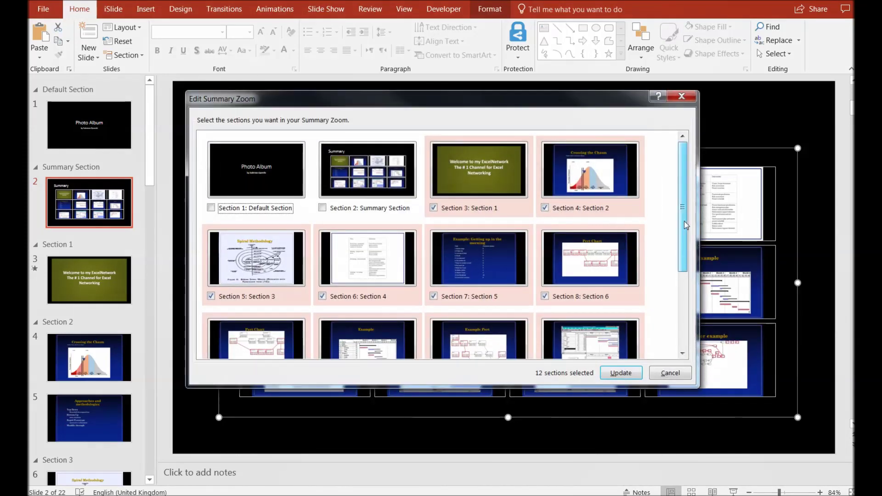
drag(684, 221, 693, 313)
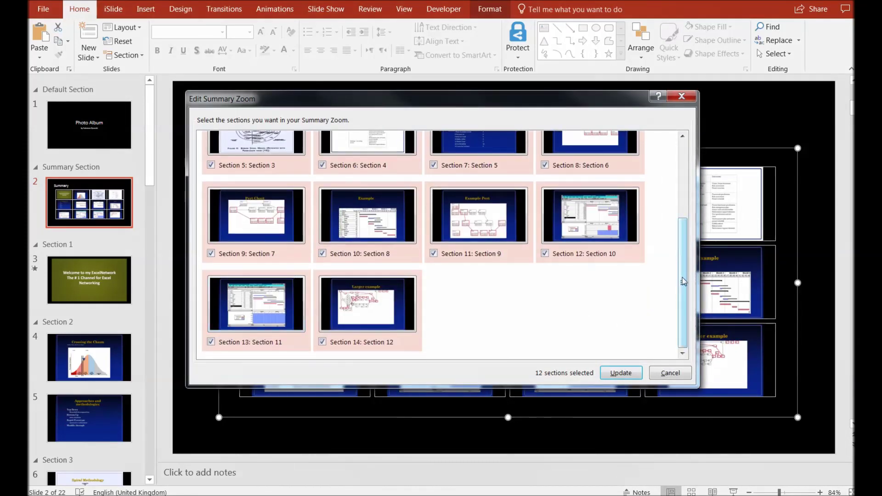
scroll(684, 281, up, 3)
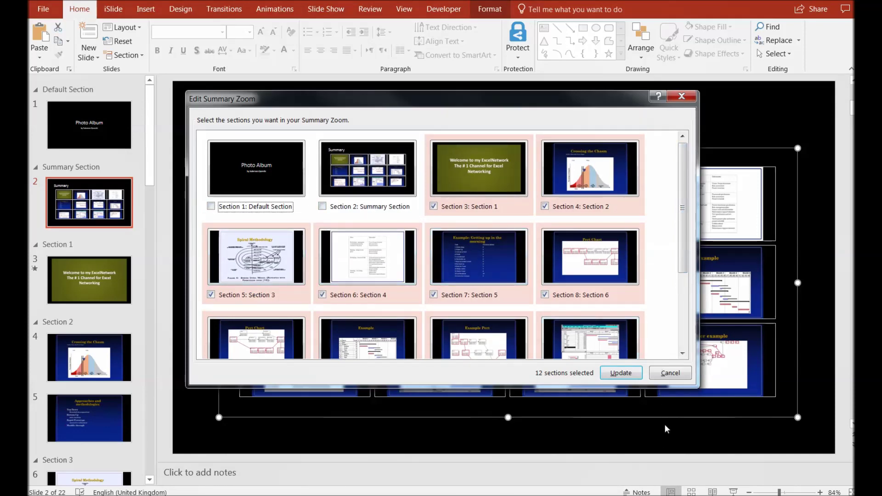
click(671, 373)
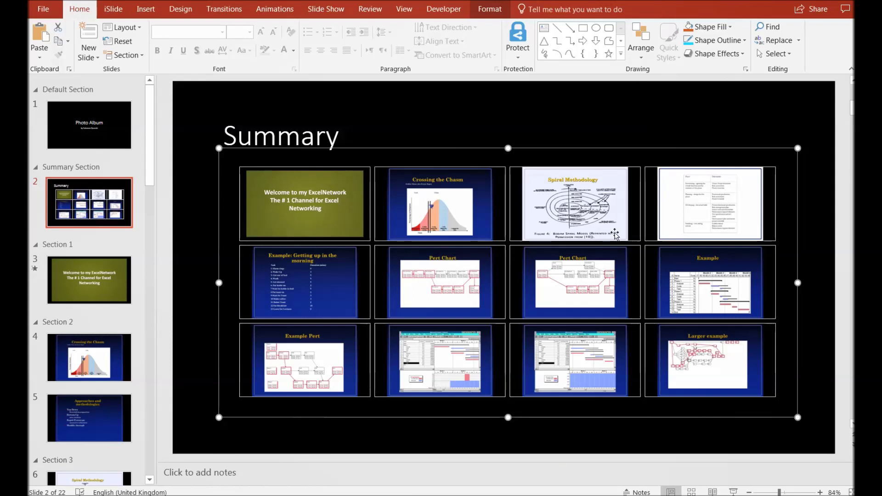
Deselect the summary zoom and switch to the Insert ribbon
click(709, 131)
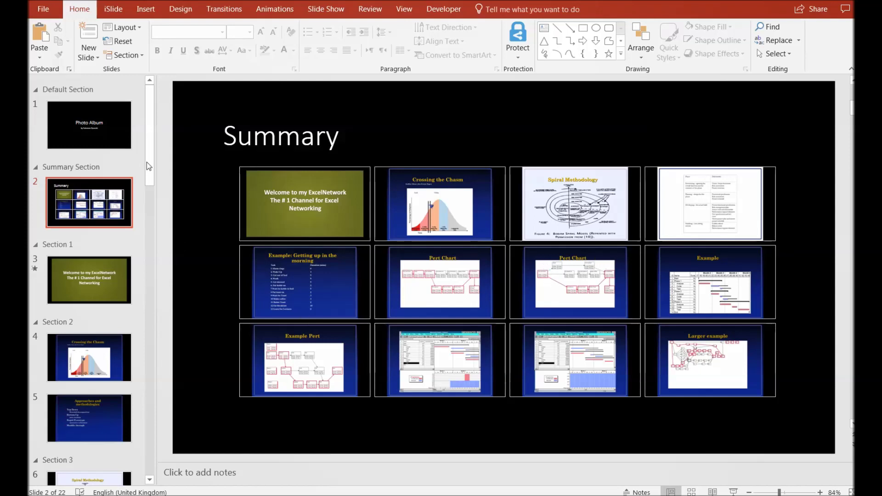
mouse_move(147, 167)
mouse_down()
mouse_move(133, 334)
mouse_move(157, 156)
mouse_up()
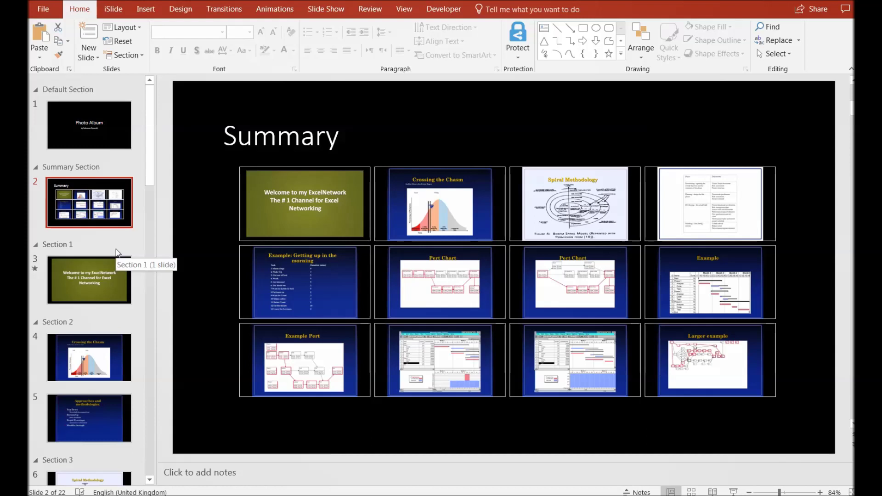
click(157, 9)
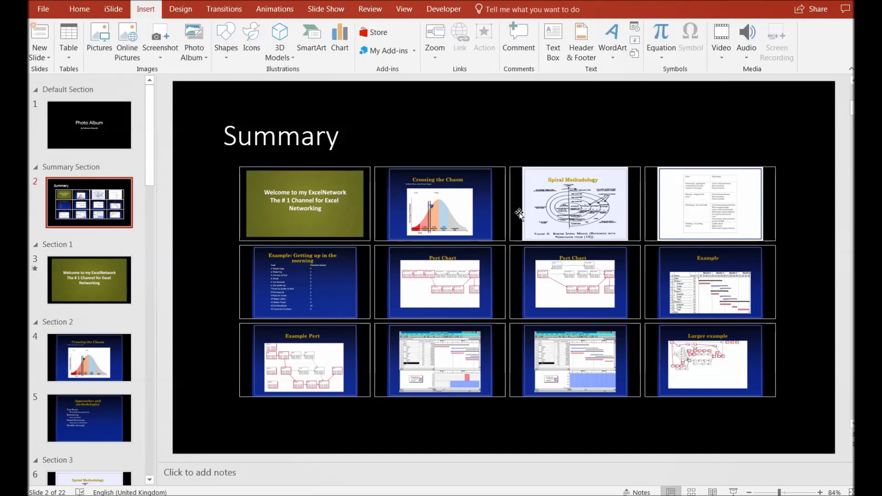